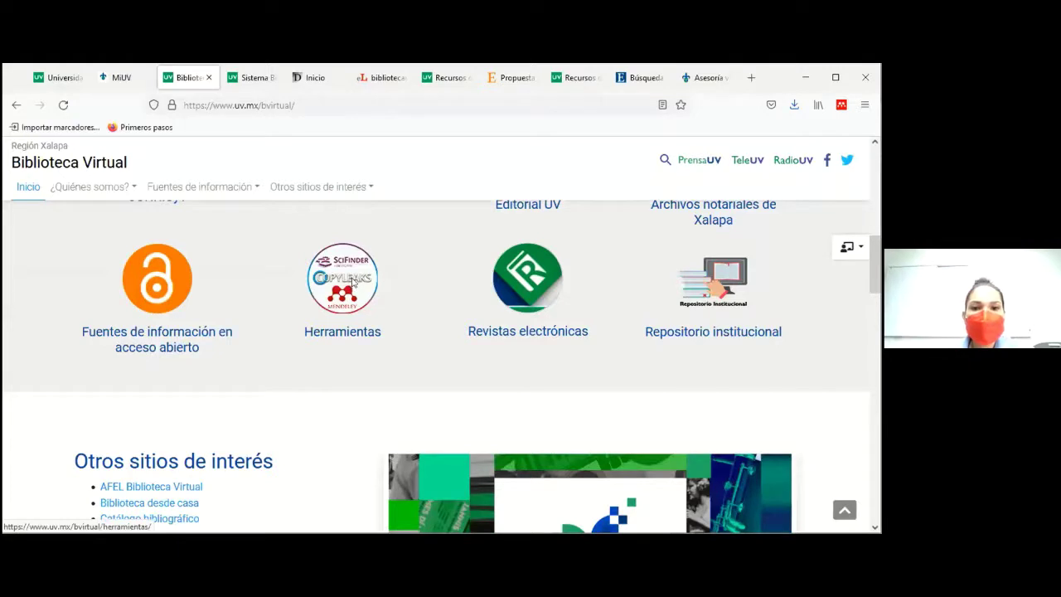
Step: Open the Copyleaks 'Solicitud de clave' Google Form from Herramientas and review its required fields
{"action": "left_click", "coordinate": [352, 282]}
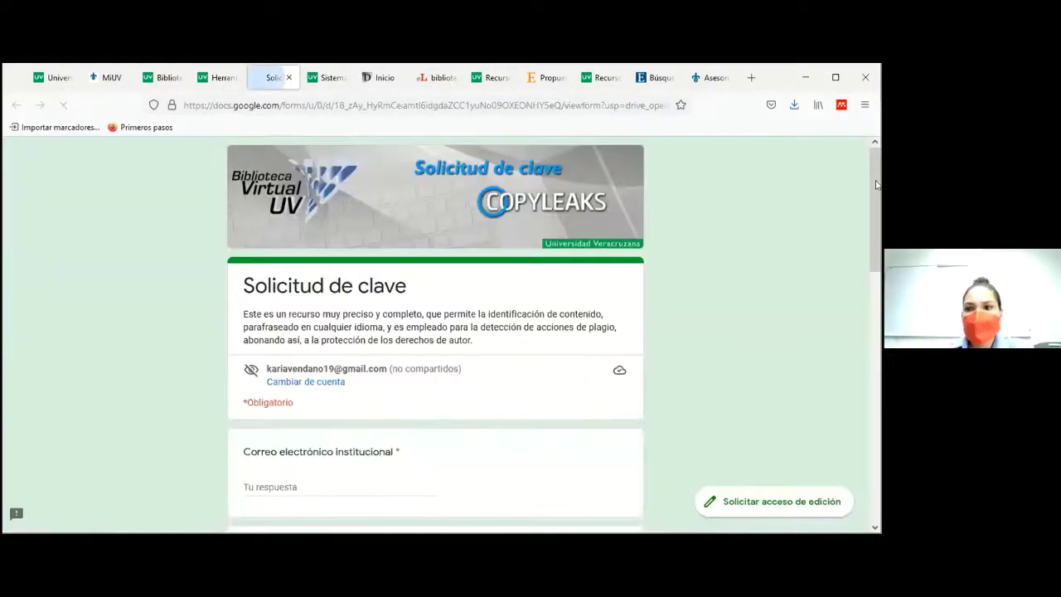
{"action": "scroll", "coordinate": [876, 203], "scroll_direction": "down", "scroll_amount": 1}
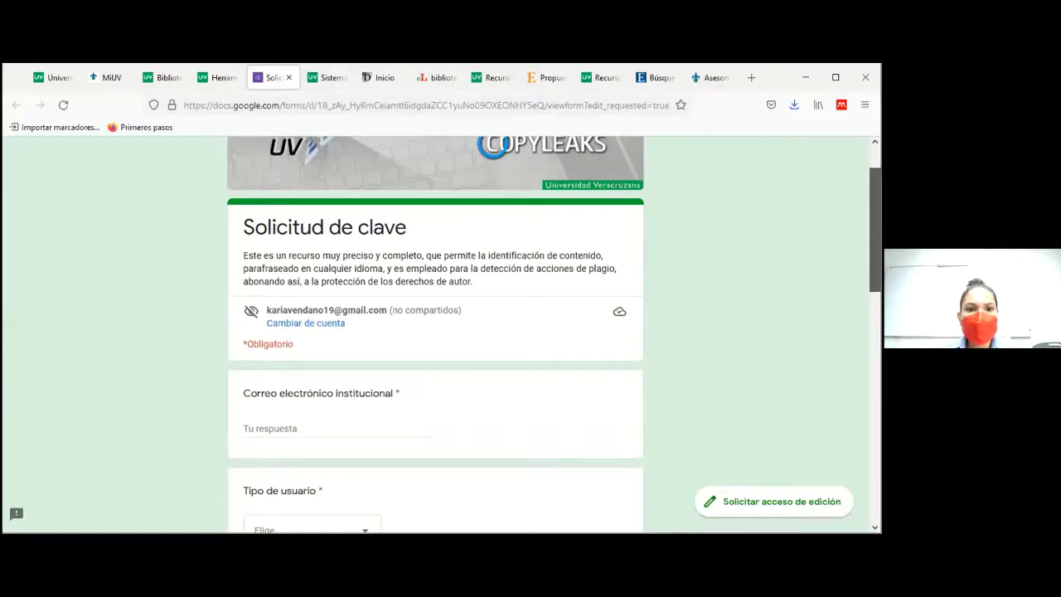
{"action": "scroll", "coordinate": [876, 203], "scroll_direction": "down", "scroll_amount": 3}
{"action": "scroll", "coordinate": [435, 331], "scroll_direction": "down", "scroll_amount": 2}
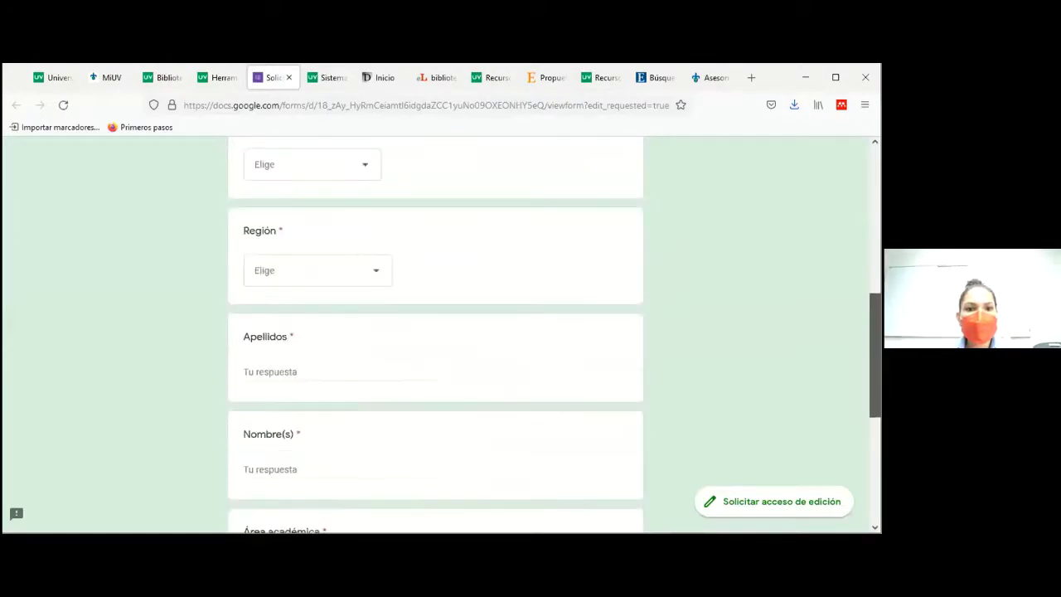
{"action": "scroll", "coordinate": [435, 332], "scroll_direction": "down", "scroll_amount": 2}
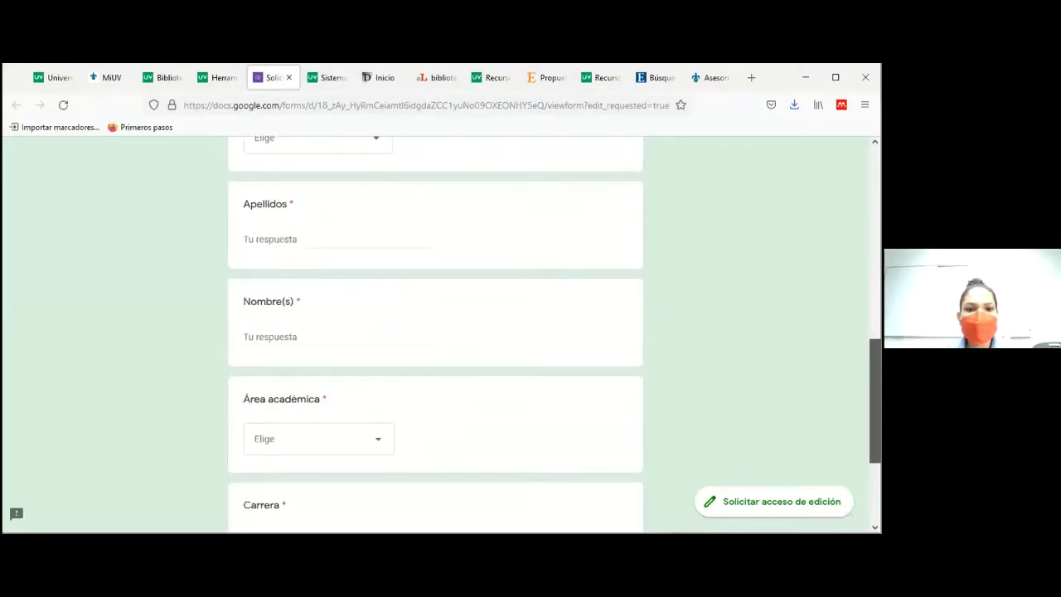
{"action": "scroll", "coordinate": [435, 331], "scroll_direction": "down", "scroll_amount": 2}
{"action": "scroll", "coordinate": [435, 332], "scroll_direction": "up", "scroll_amount": 6}
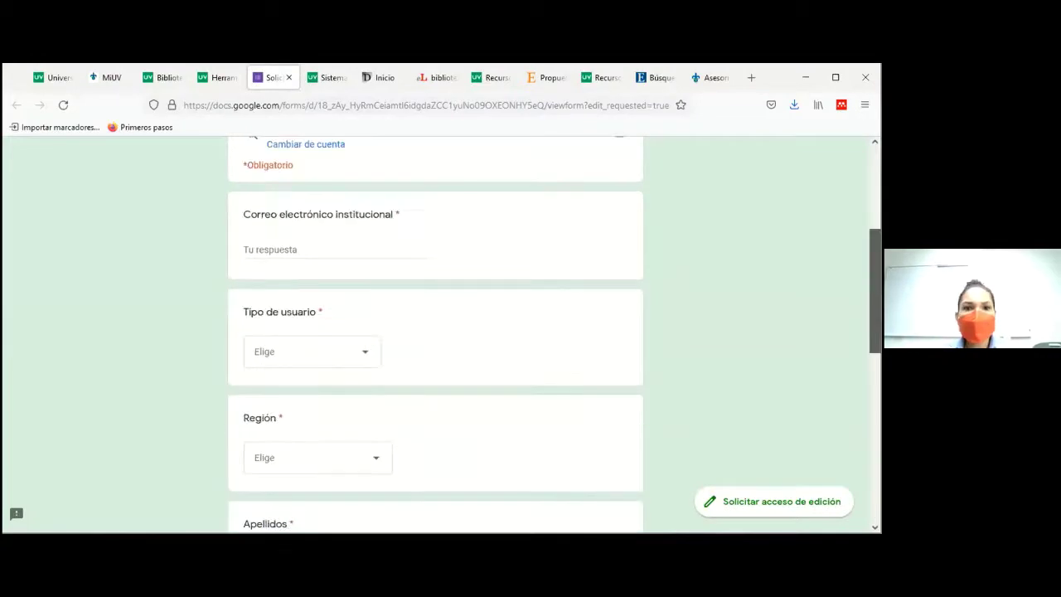
{"action": "scroll", "coordinate": [435, 332], "scroll_direction": "up", "scroll_amount": 3}
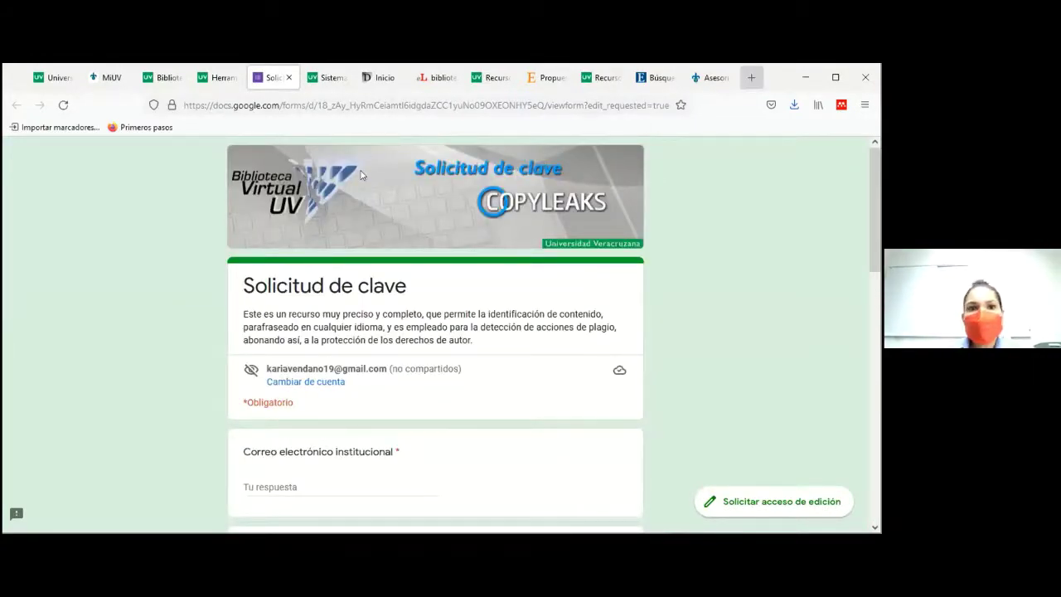
{"action": "key", "text": "ctrl+t"}
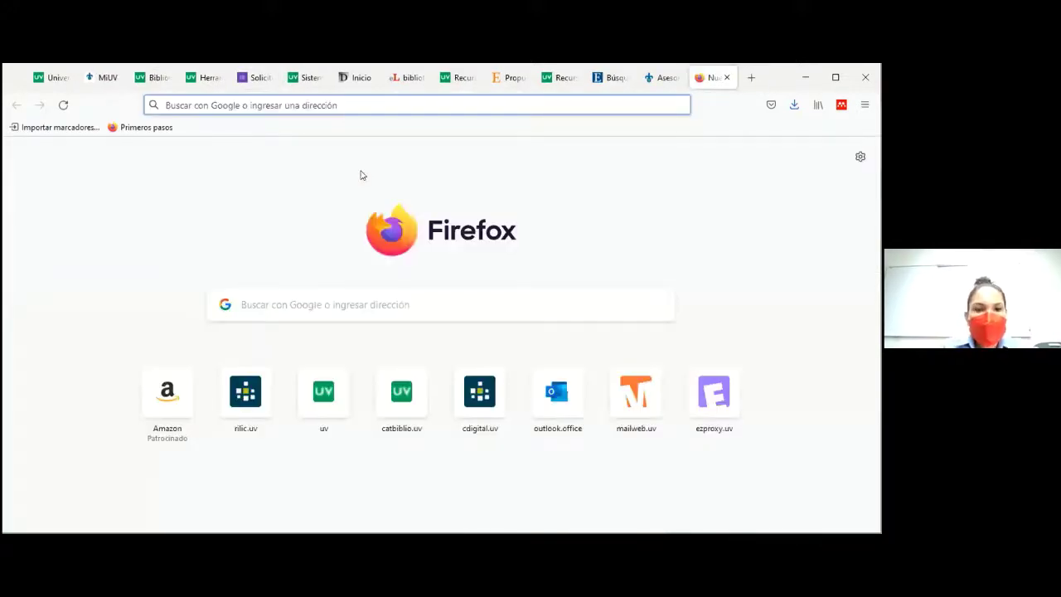
Step: Go to copyleaks.com and look over the shared account's list of scans and plagiarism scores
{"action": "type", "text": "copy"}
{"action": "key", "text": "Return"}
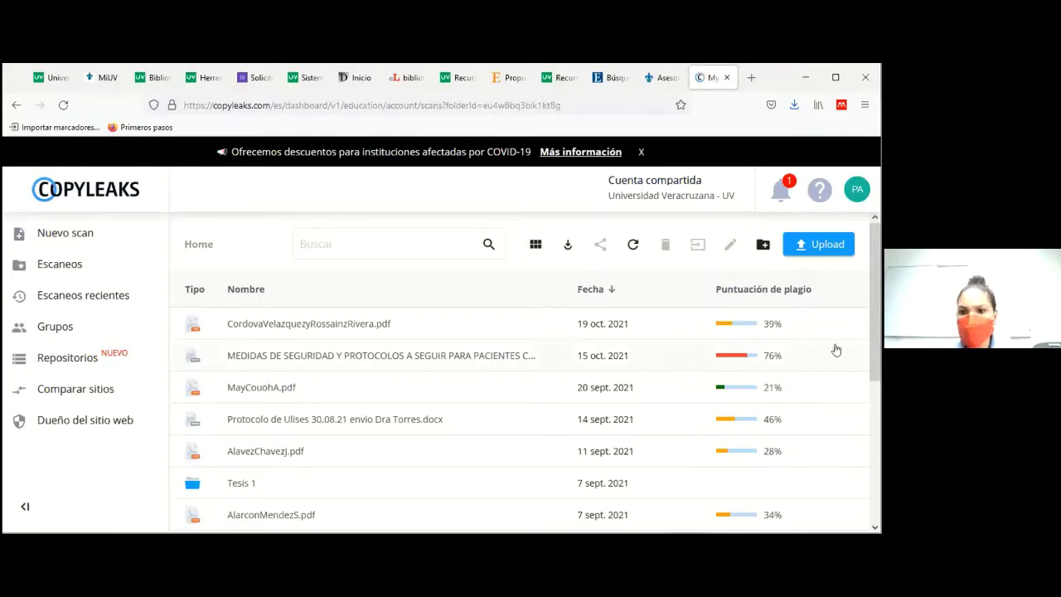
{"action": "scroll", "coordinate": [519, 415], "scroll_direction": "down", "scroll_amount": 10}
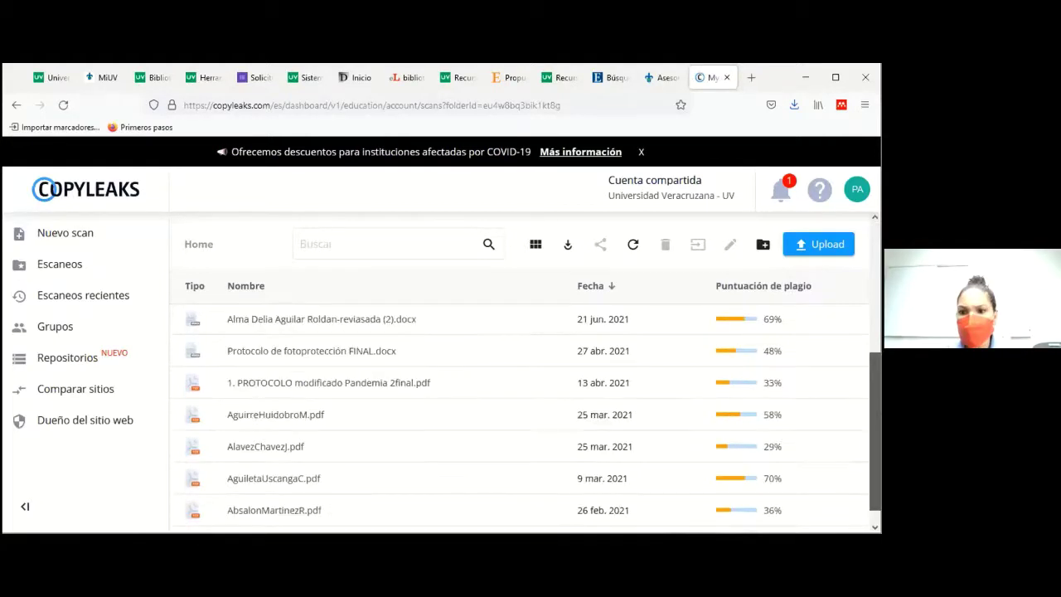
{"action": "scroll", "coordinate": [386, 466], "scroll_direction": "up", "scroll_amount": 10}
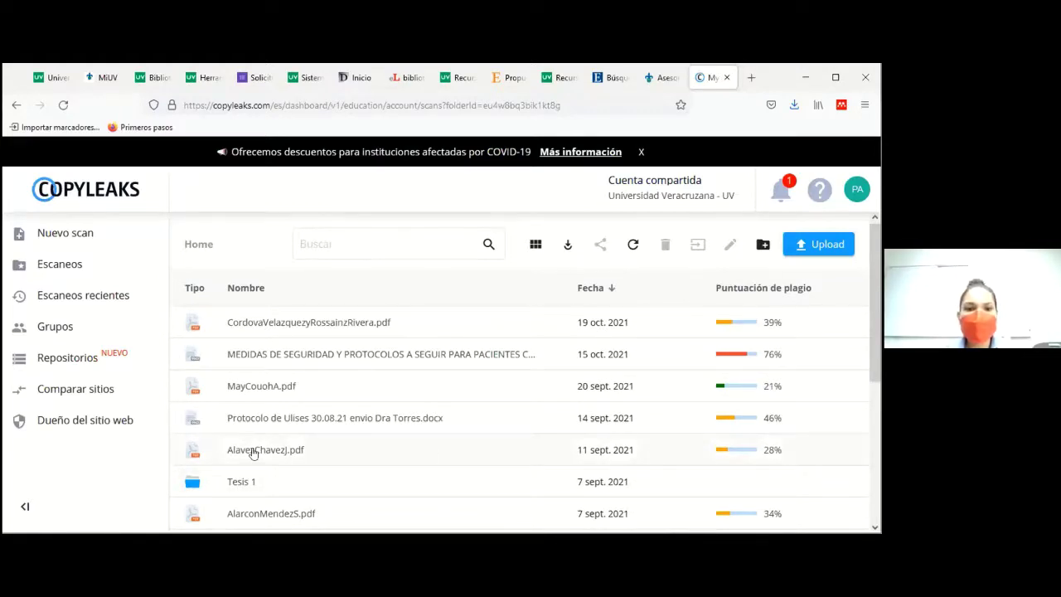
{"action": "left_click", "coordinate": [470, 463]}
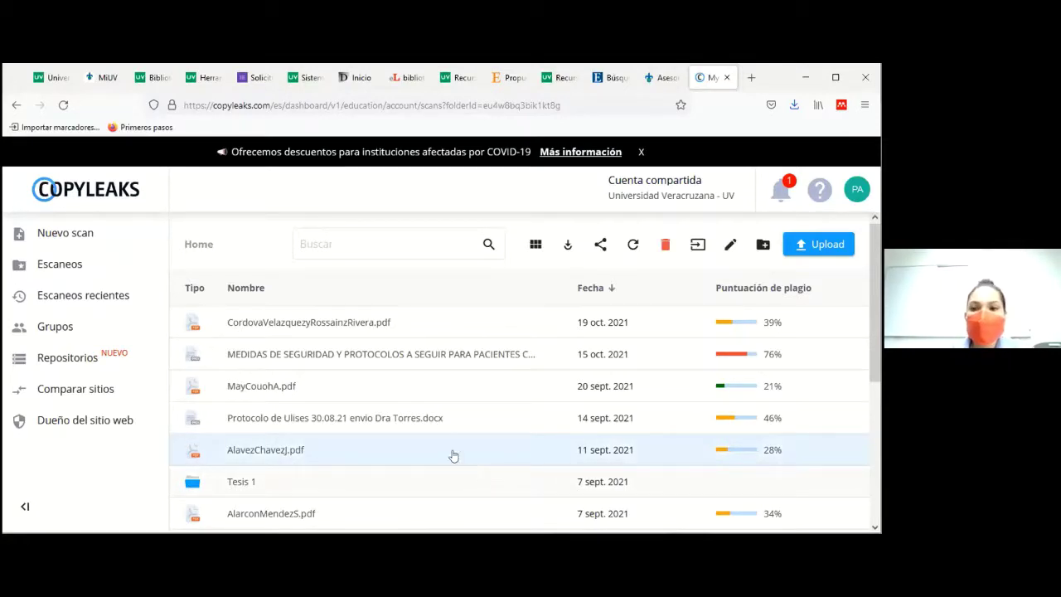
{"action": "double_click", "coordinate": [453, 455]}
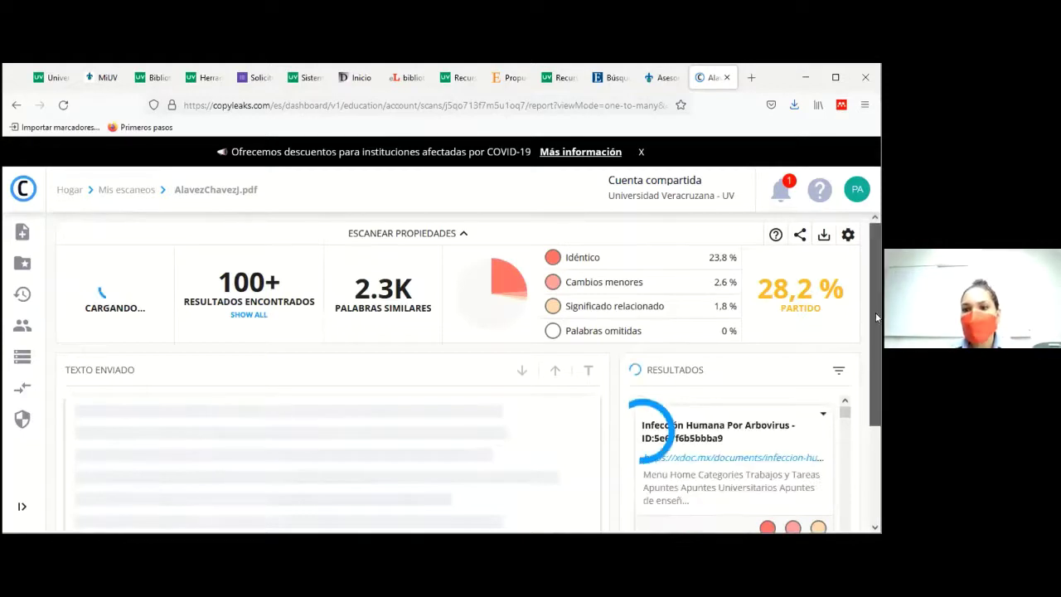
{"action": "scroll", "coordinate": [876, 336], "scroll_direction": "down", "scroll_amount": 1}
{"action": "scroll", "coordinate": [877, 354], "scroll_direction": "down", "scroll_amount": 1}
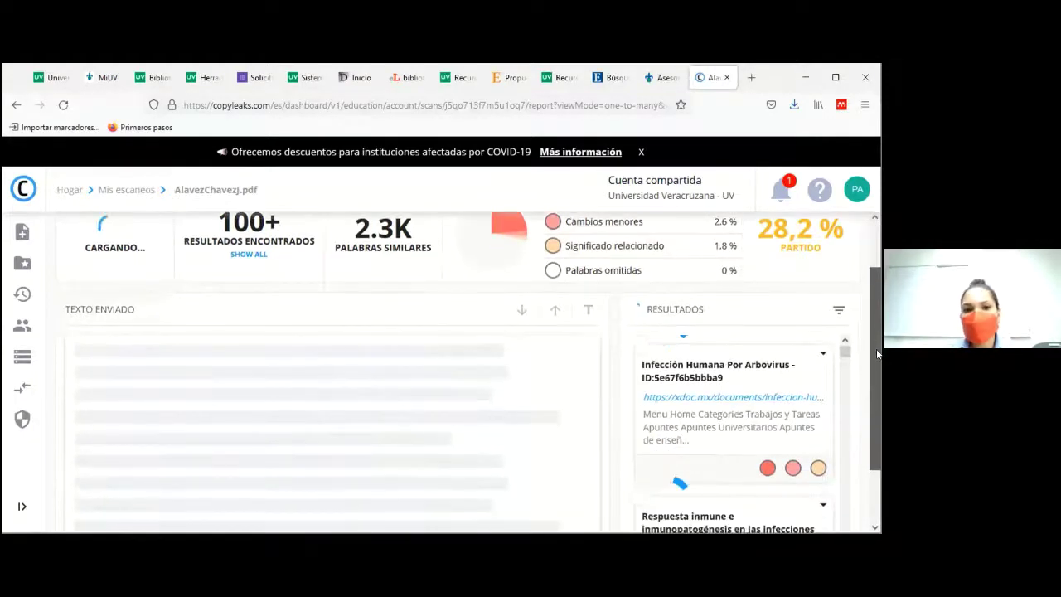
{"action": "scroll", "coordinate": [693, 339], "scroll_direction": "down", "scroll_amount": 1}
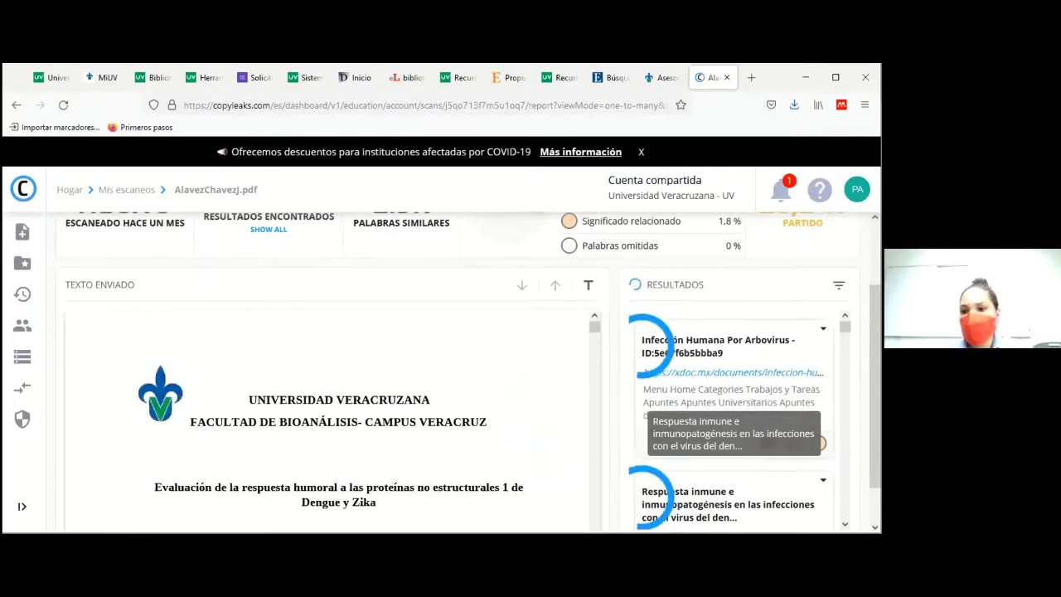
{"action": "left_click", "coordinate": [845, 524]}
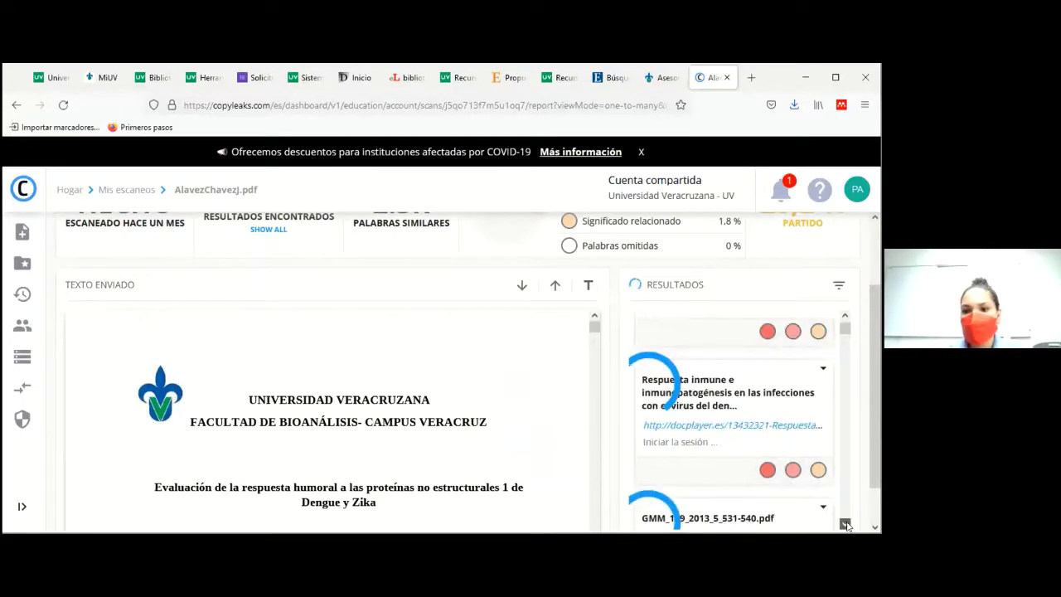
{"action": "left_click", "coordinate": [845, 524]}
{"action": "left_click", "coordinate": [845, 524]}
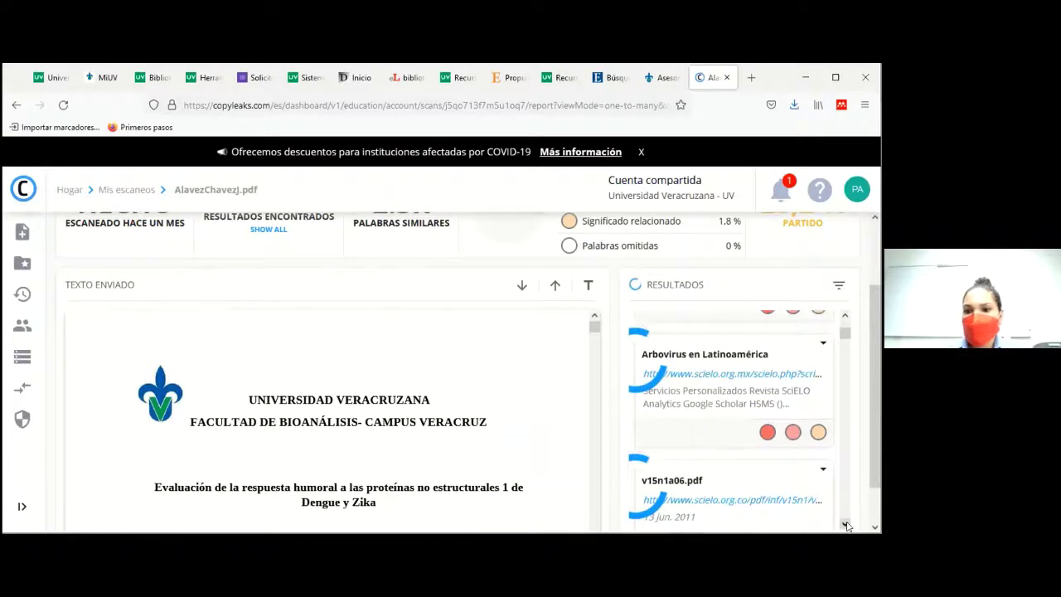
{"action": "left_click", "coordinate": [846, 524]}
{"action": "left_click", "coordinate": [845, 524]}
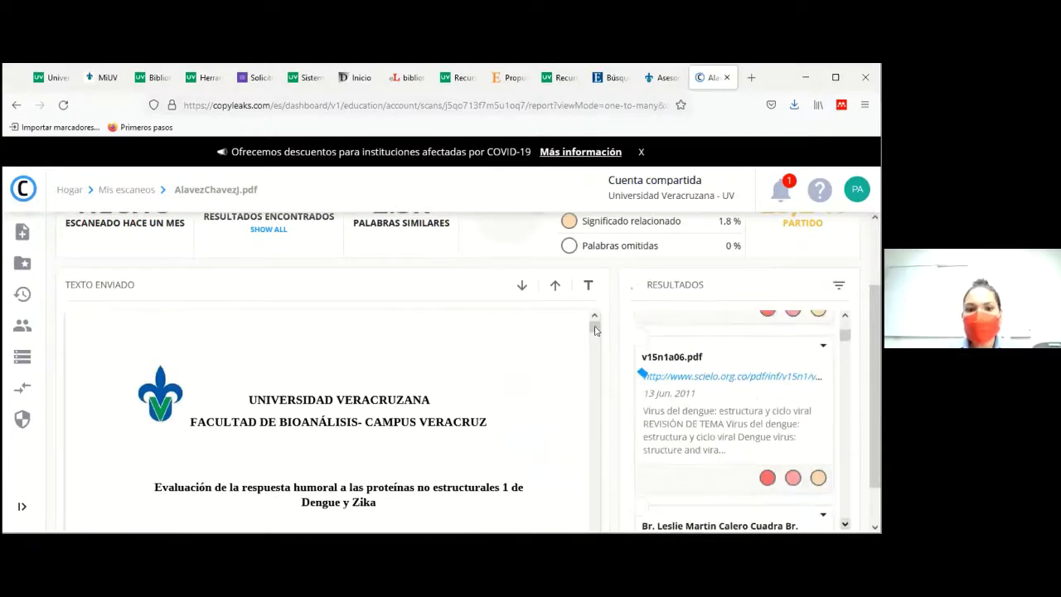
Step: Browse the submitted thesis text to the acknowledgements page and past the page break
{"action": "scroll", "coordinate": [597, 344], "scroll_direction": "down", "scroll_amount": 1}
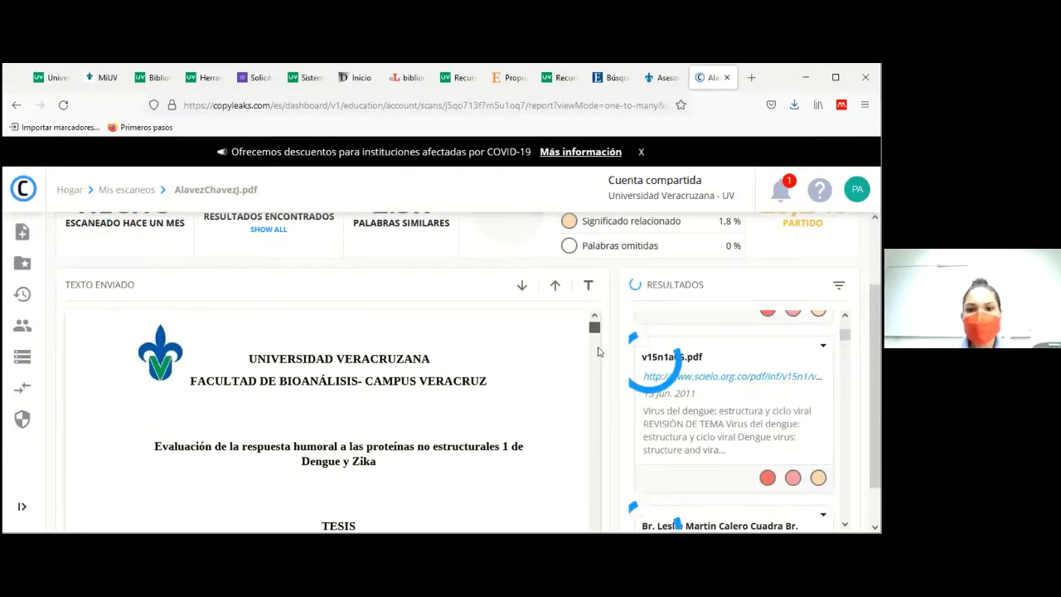
{"action": "scroll", "coordinate": [599, 351], "scroll_direction": "down", "scroll_amount": 5}
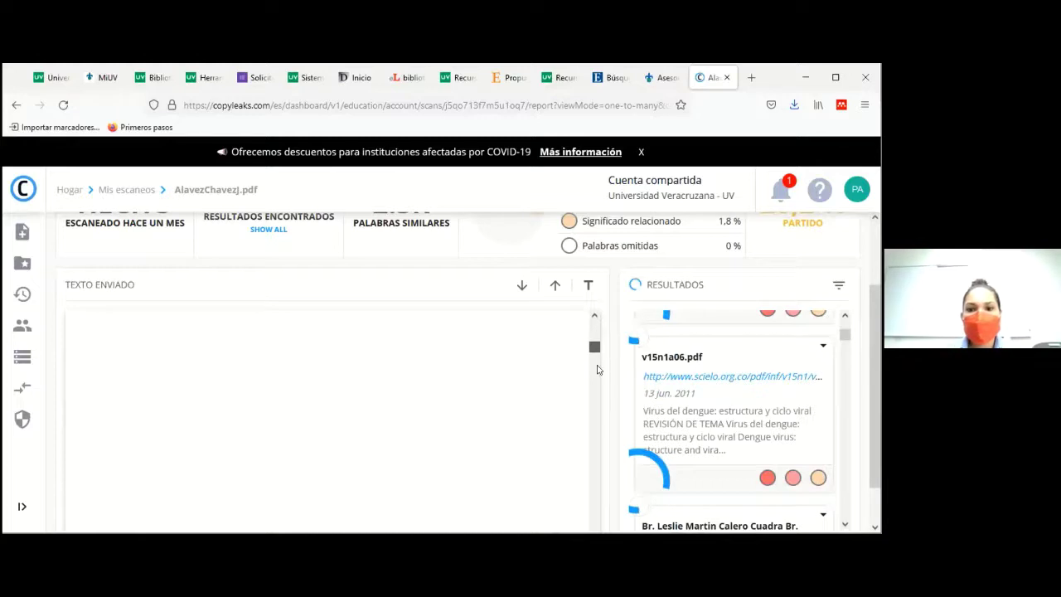
{"action": "scroll", "coordinate": [598, 370], "scroll_direction": "down", "scroll_amount": 4}
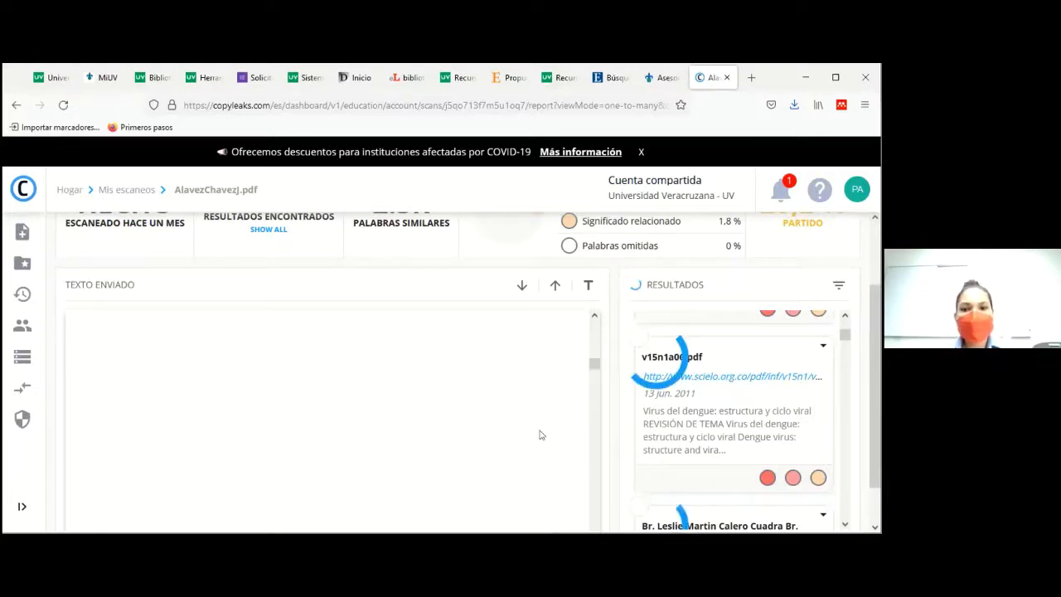
{"action": "left_click", "coordinate": [593, 316]}
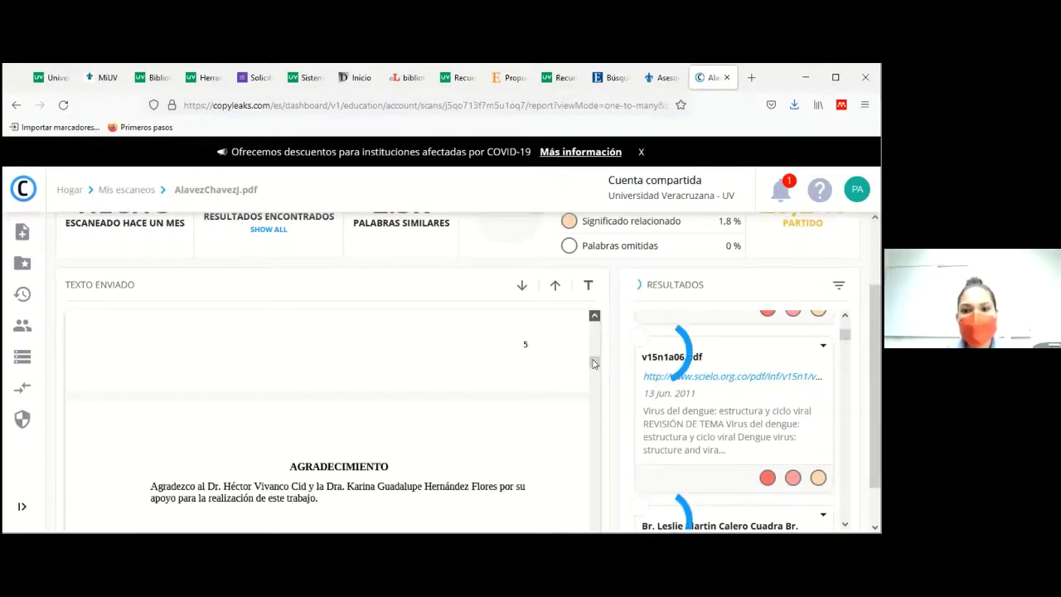
{"action": "left_click_drag", "start_coordinate": [594, 363], "coordinate": [594, 421]}
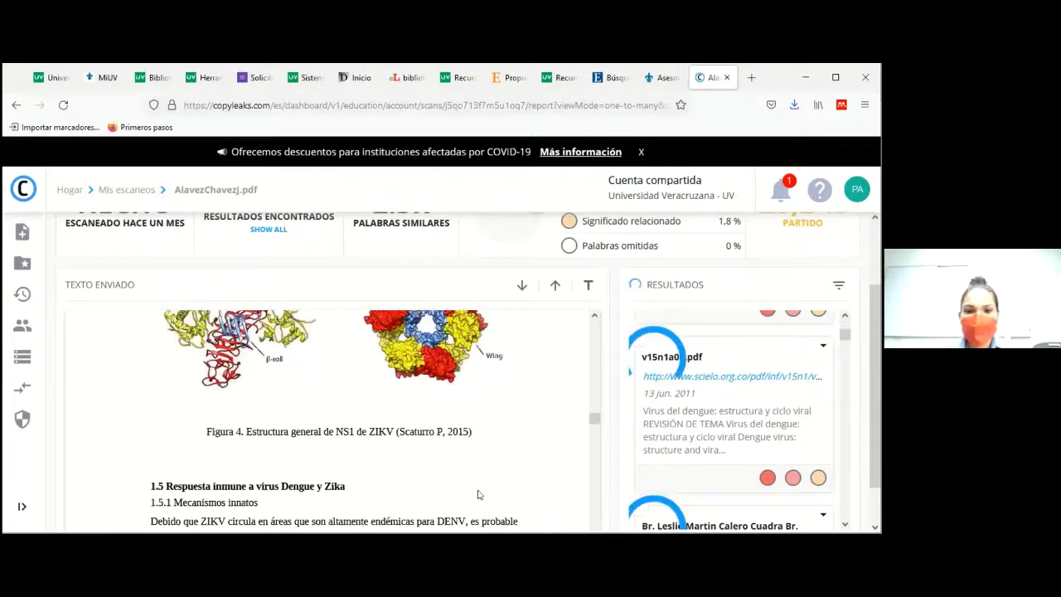
{"action": "scroll", "coordinate": [478, 495], "scroll_direction": "down", "scroll_amount": 1}
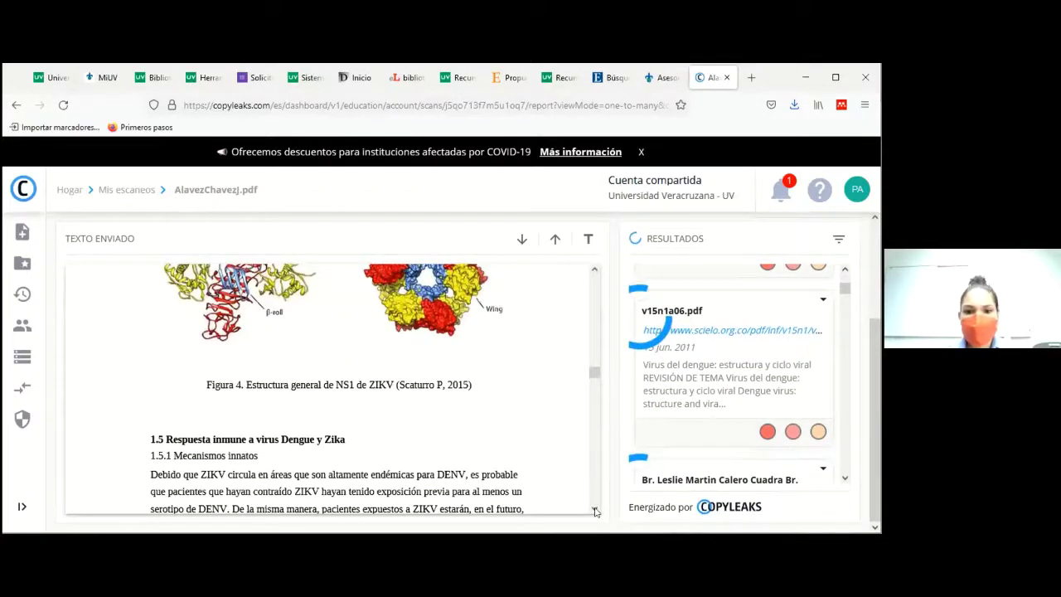
{"action": "left_click", "coordinate": [595, 509]}
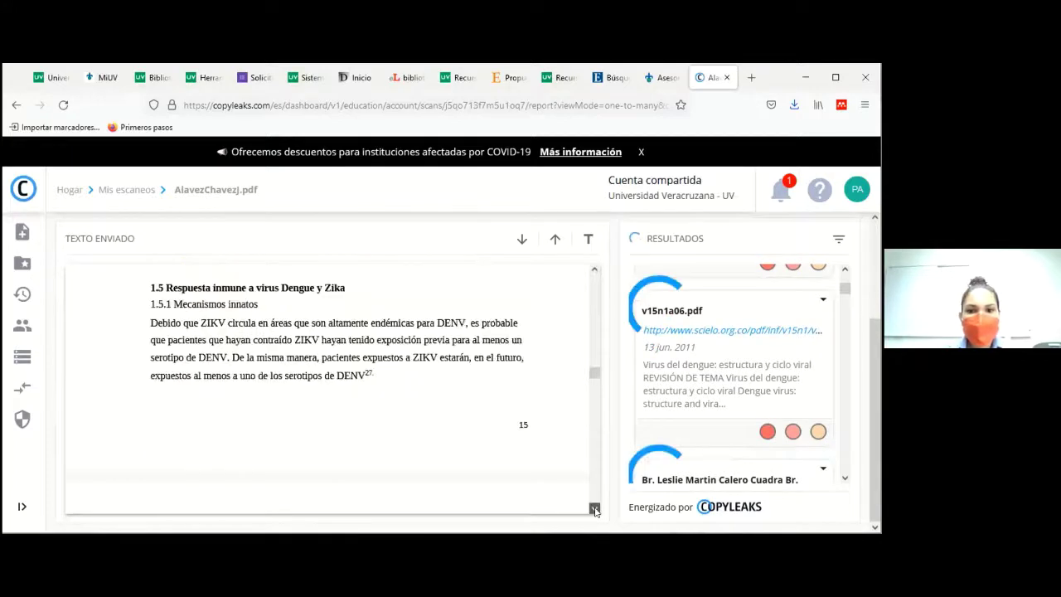
{"action": "left_click", "coordinate": [594, 509]}
Step: Continue through the thesis text past page 22 to the III. Resultados section and ELISA paragraph
{"action": "scroll", "coordinate": [602, 424], "scroll_direction": "down", "scroll_amount": 1}
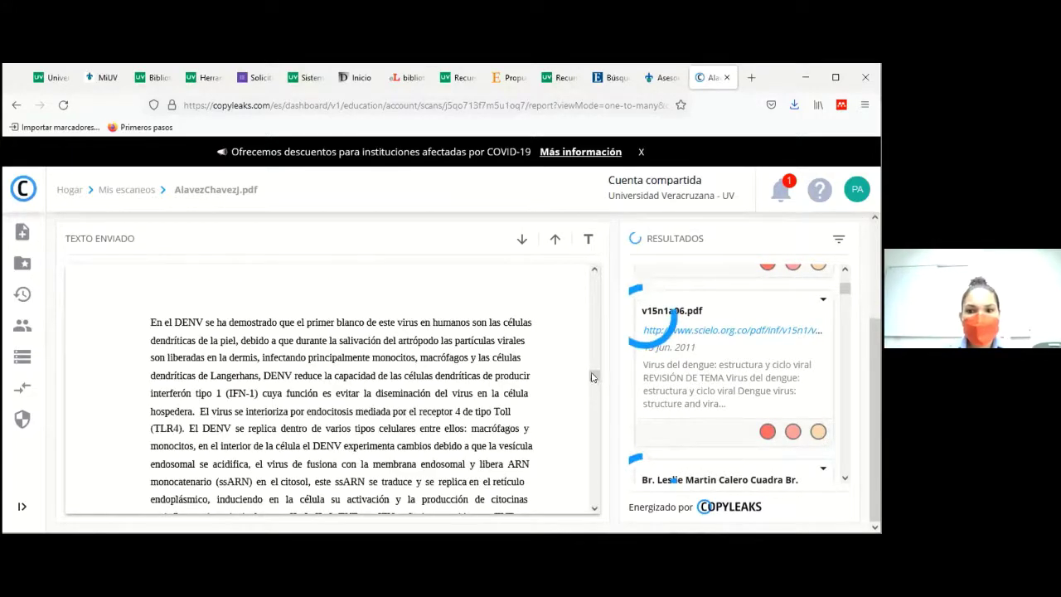
{"action": "left_click_drag", "start_coordinate": [592, 377], "coordinate": [594, 414]}
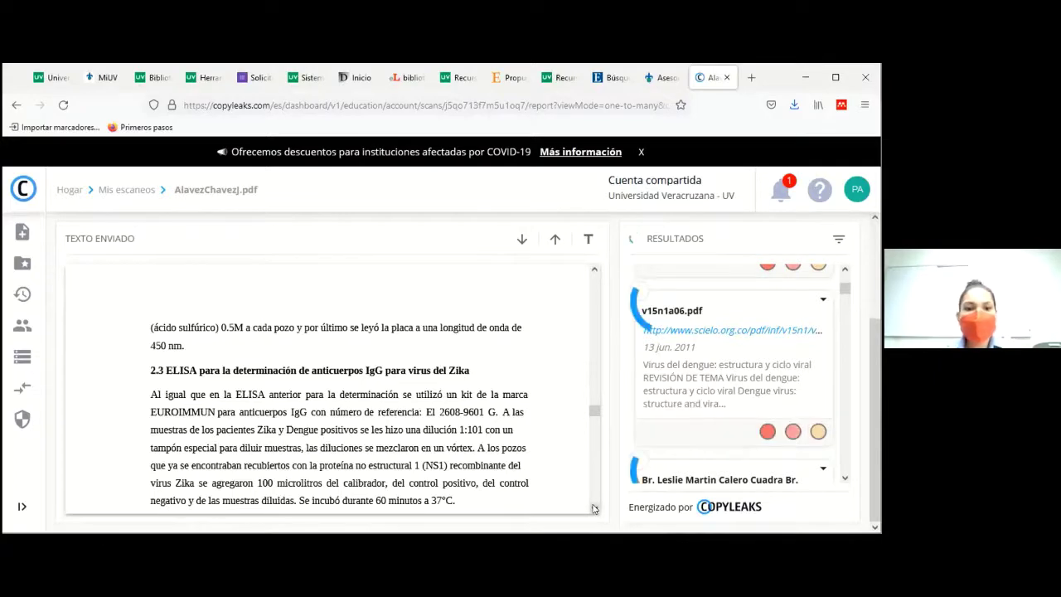
{"action": "left_click", "coordinate": [593, 508]}
{"action": "left_click", "coordinate": [593, 508]}
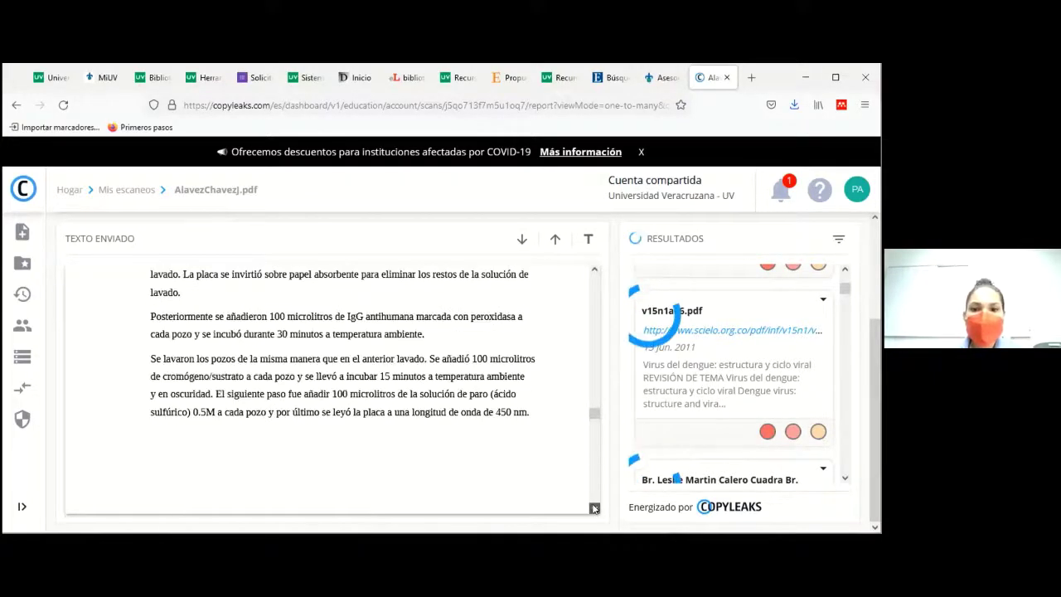
{"action": "left_click", "coordinate": [594, 508]}
{"action": "left_click", "coordinate": [594, 508]}
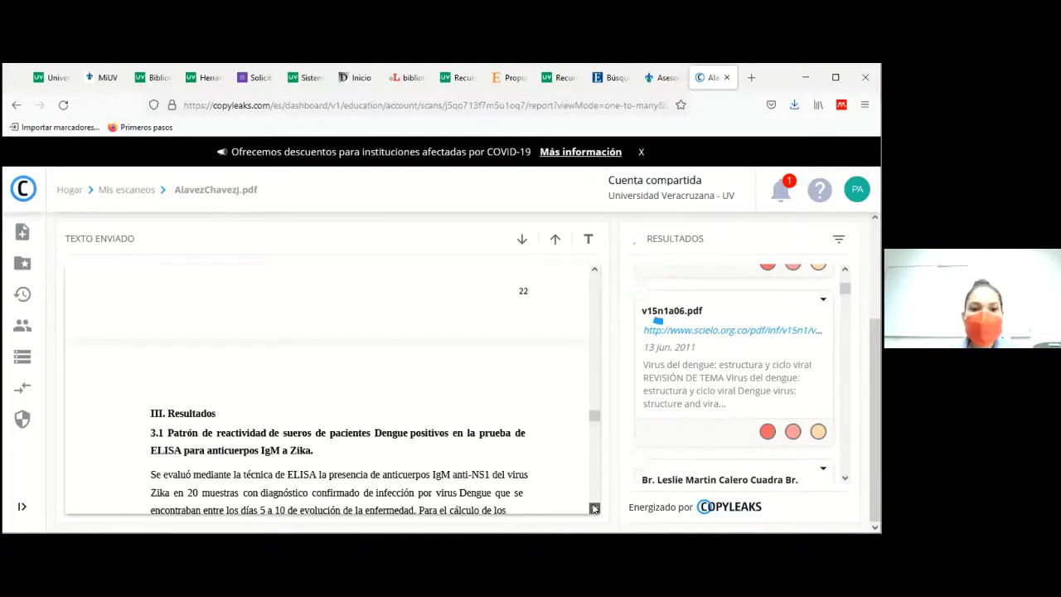
{"action": "left_click", "coordinate": [593, 508]}
{"action": "left_click", "coordinate": [593, 508]}
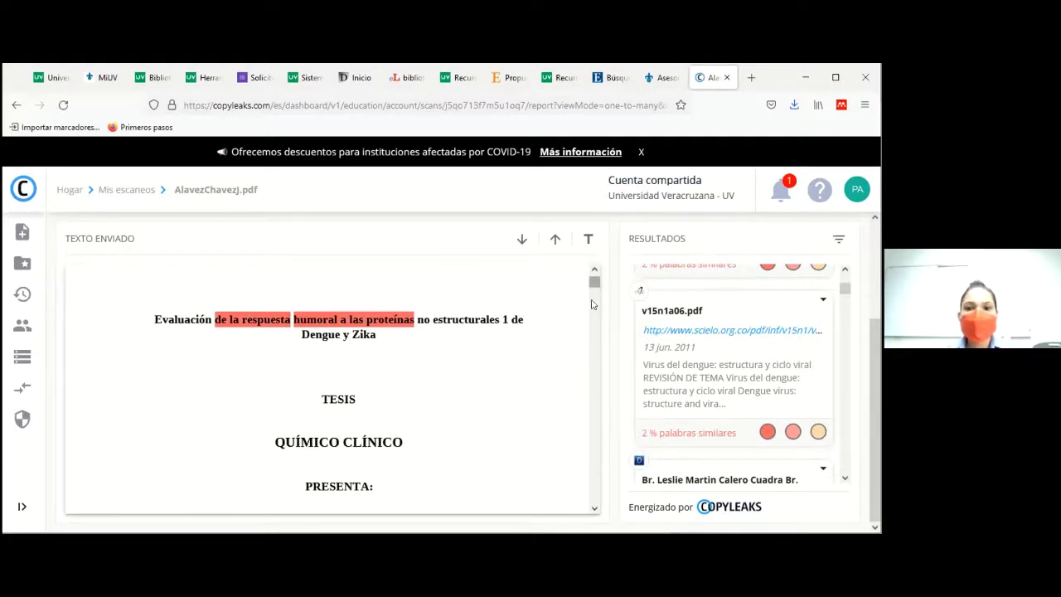
Step: Return to the report summary showing 28.2 % matched and 23.8 % identical text
{"action": "scroll", "coordinate": [591, 304], "scroll_direction": "down", "scroll_amount": 10}
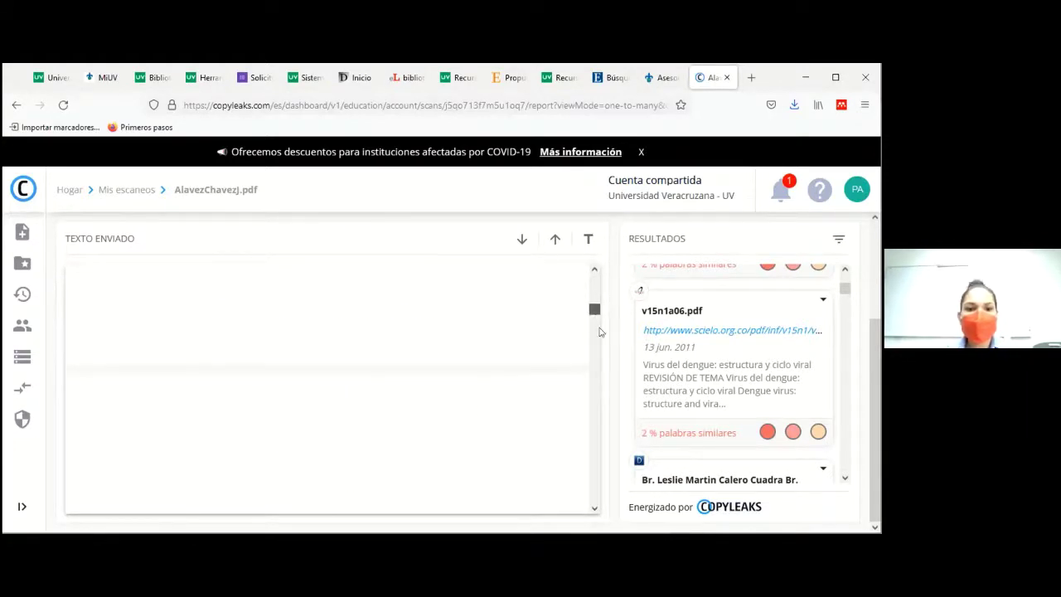
{"action": "scroll", "coordinate": [600, 332], "scroll_direction": "down", "scroll_amount": 3}
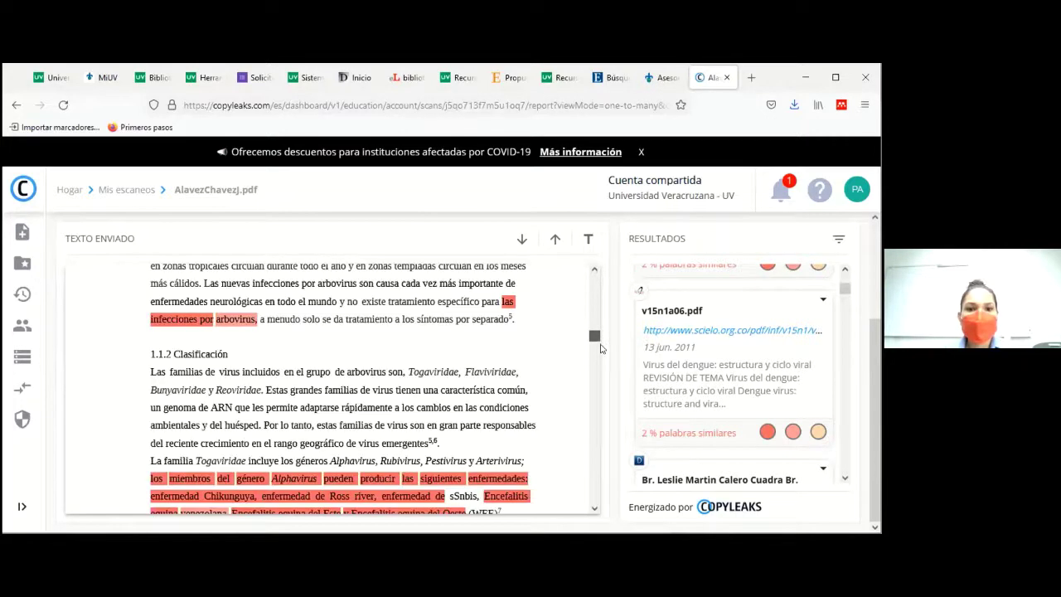
{"action": "scroll", "coordinate": [601, 348], "scroll_direction": "down", "scroll_amount": 2}
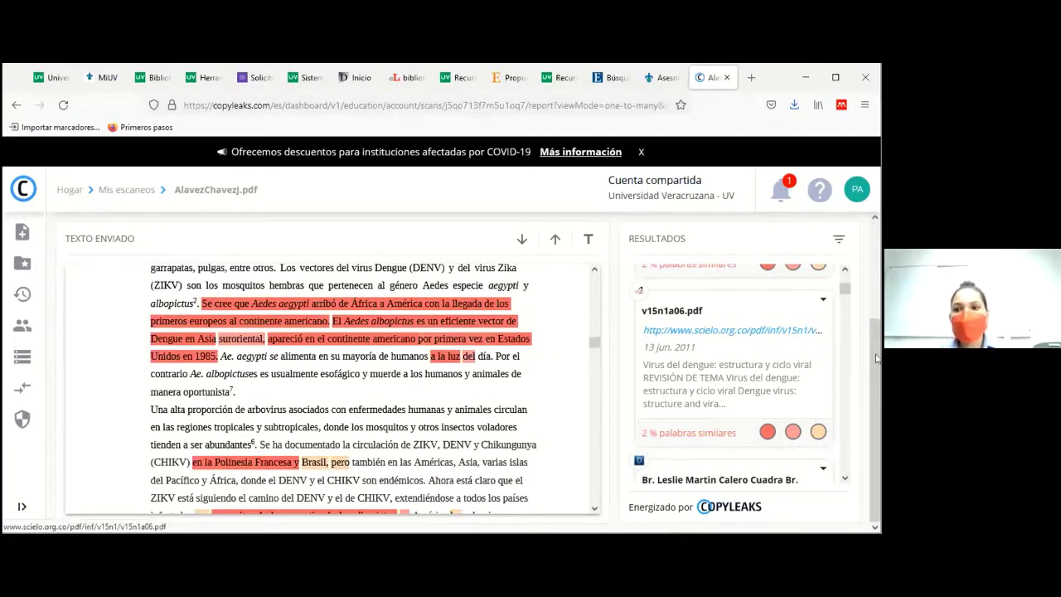
{"action": "left_click_drag", "start_coordinate": [876, 358], "coordinate": [873, 245]}
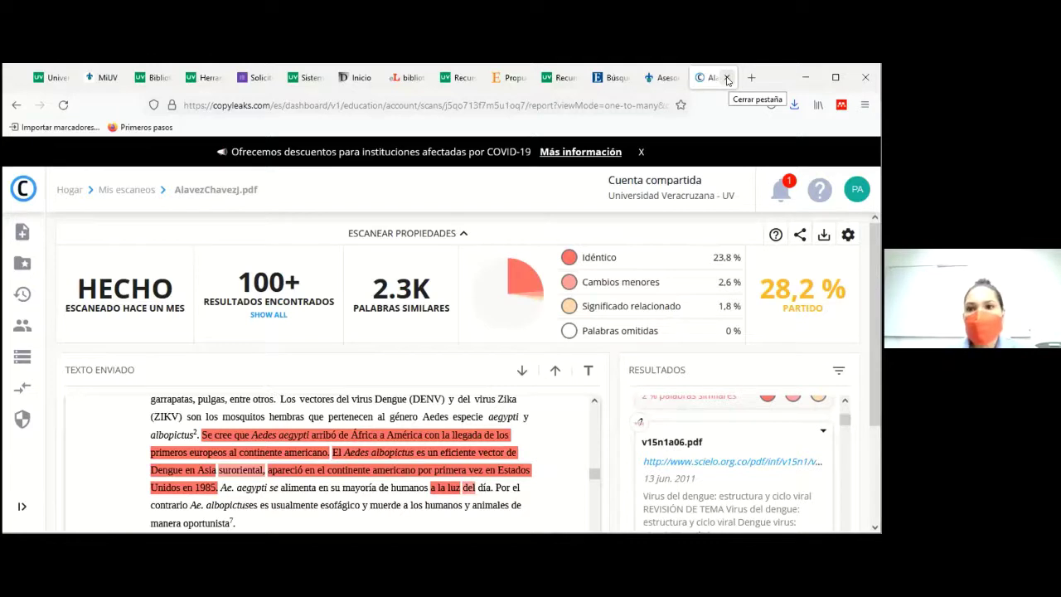
Step: Close the Copyleaks and Asesoría tabs and show the Mendeley section of the Herramientas page
{"action": "left_click", "coordinate": [727, 78]}
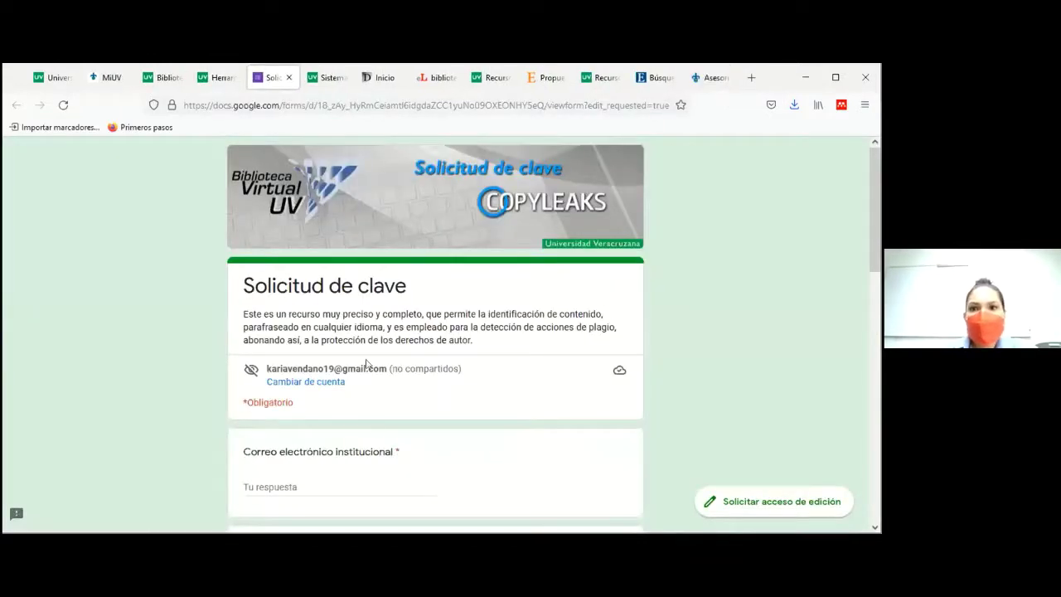
{"action": "left_click", "coordinate": [723, 80]}
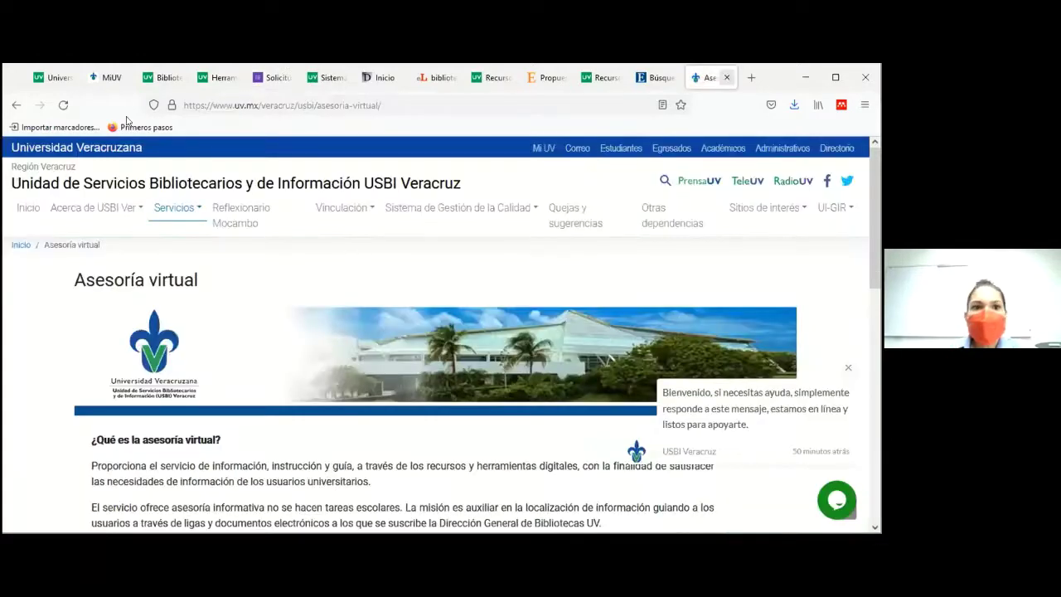
{"action": "key", "text": "ctrl+w"}
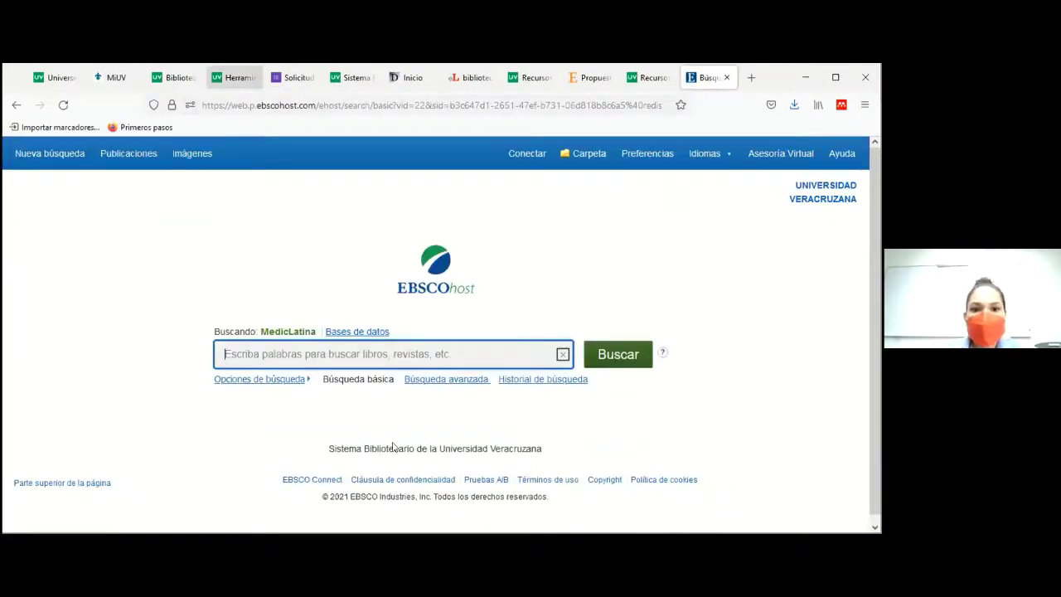
{"action": "left_click", "coordinate": [218, 80]}
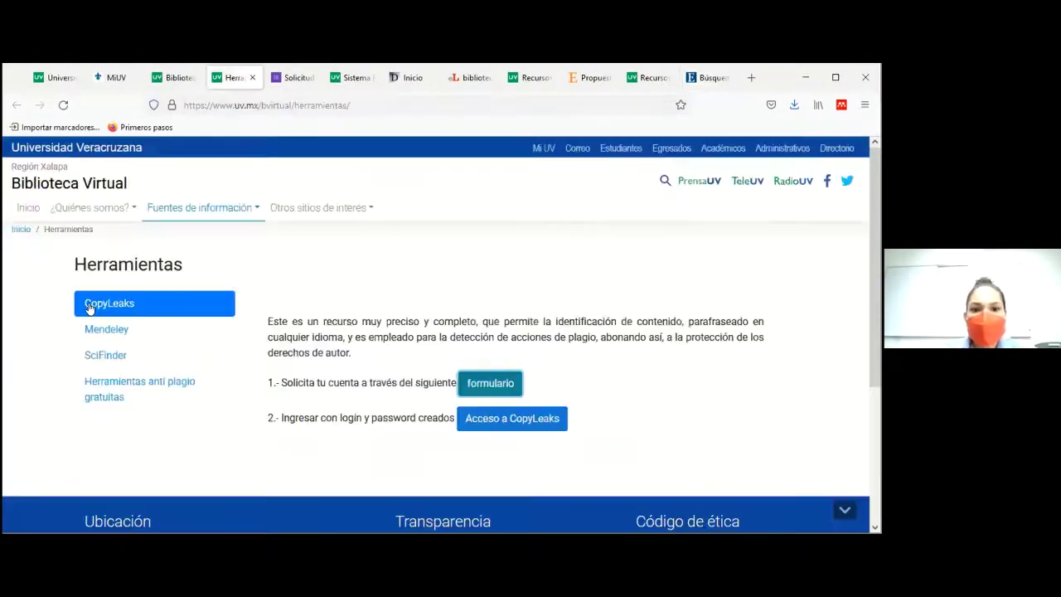
{"action": "left_click", "coordinate": [150, 332]}
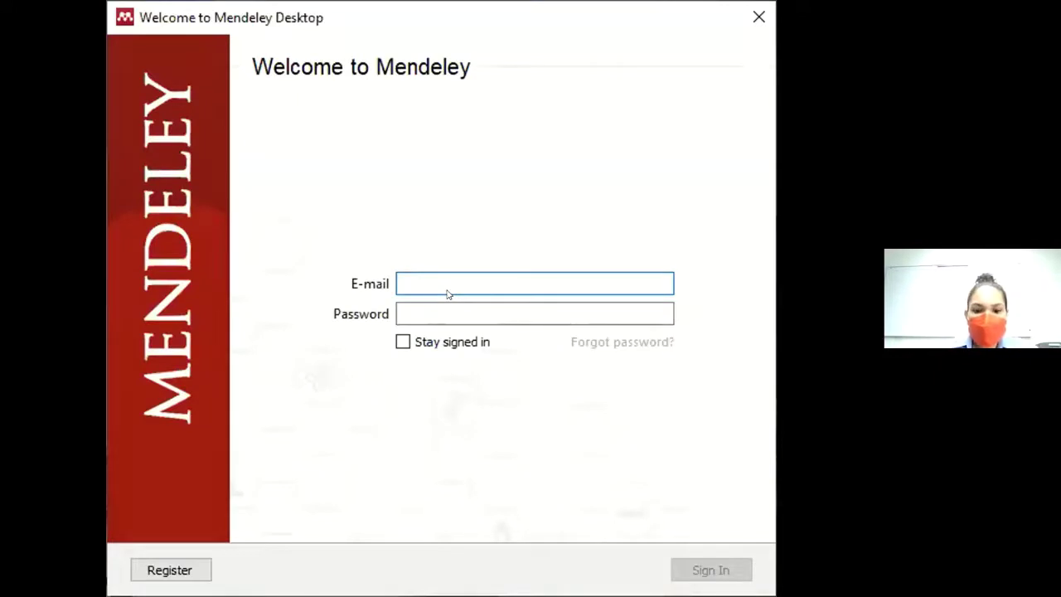
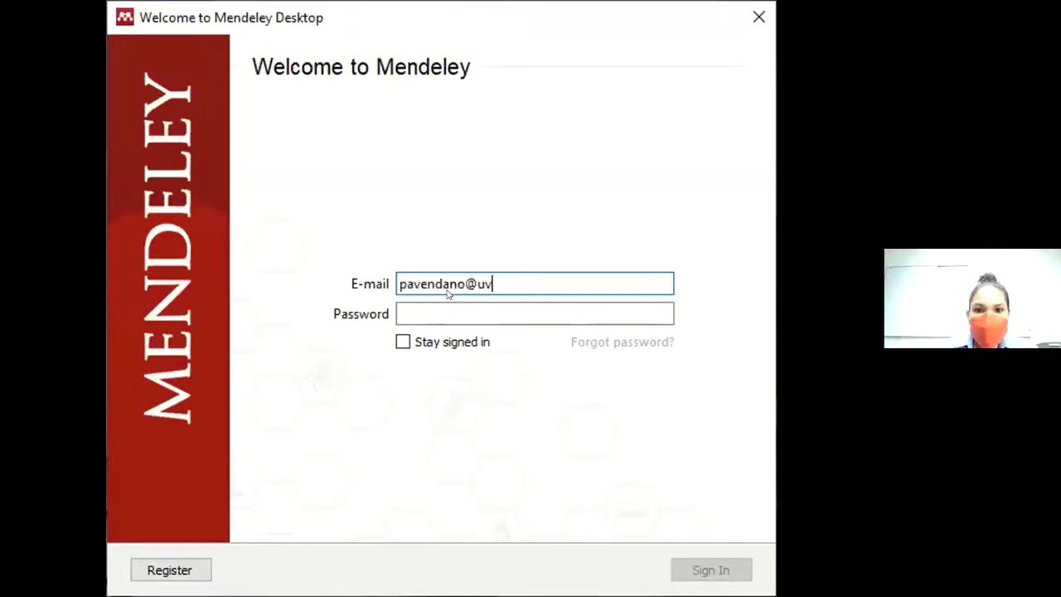
Step: Sign in to Mendeley with the institutional e-mail and password, then dismiss the welcome tour
{"action": "key", "text": "Tab"}
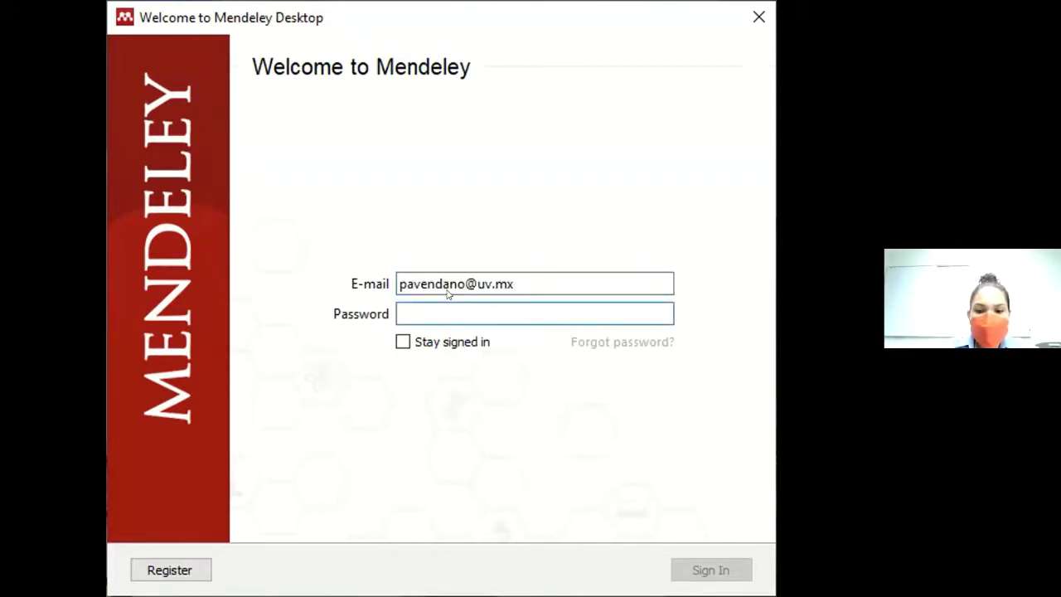
{"action": "type", "text": "••••••••••"}
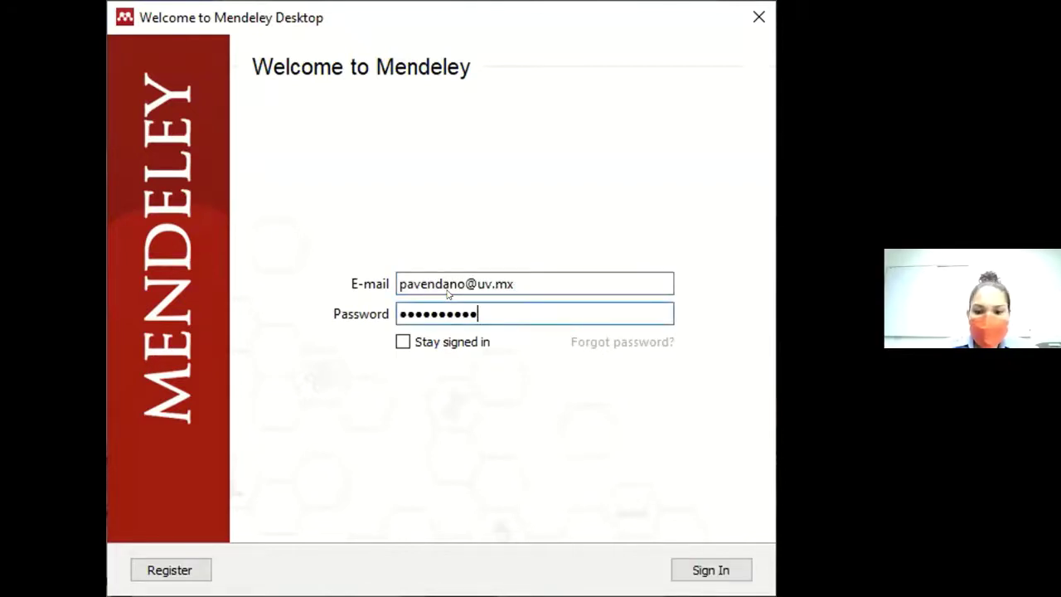
{"action": "type", "text": "••••"}
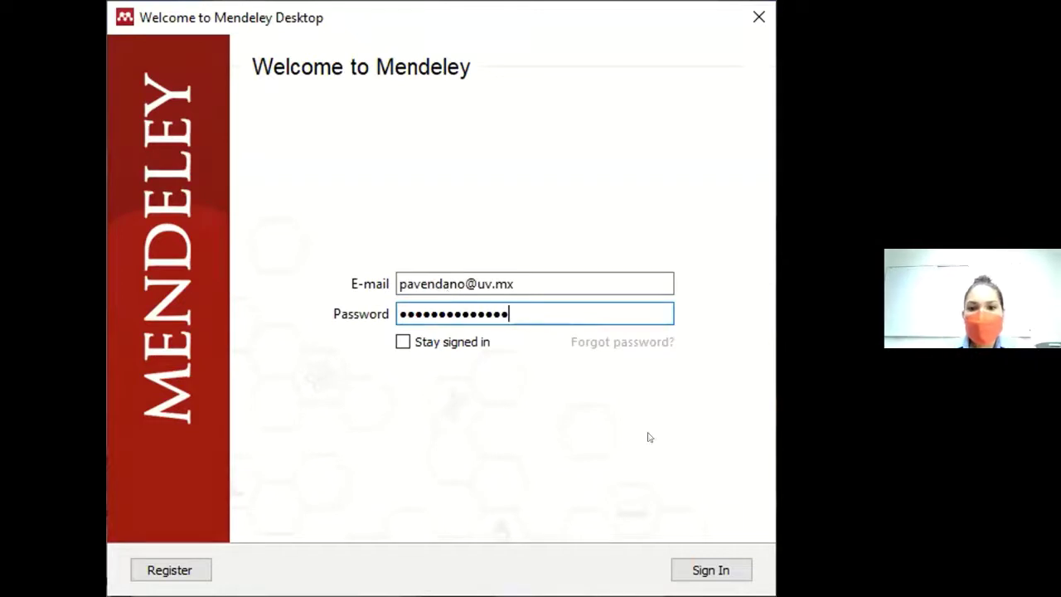
{"action": "left_click", "coordinate": [711, 571]}
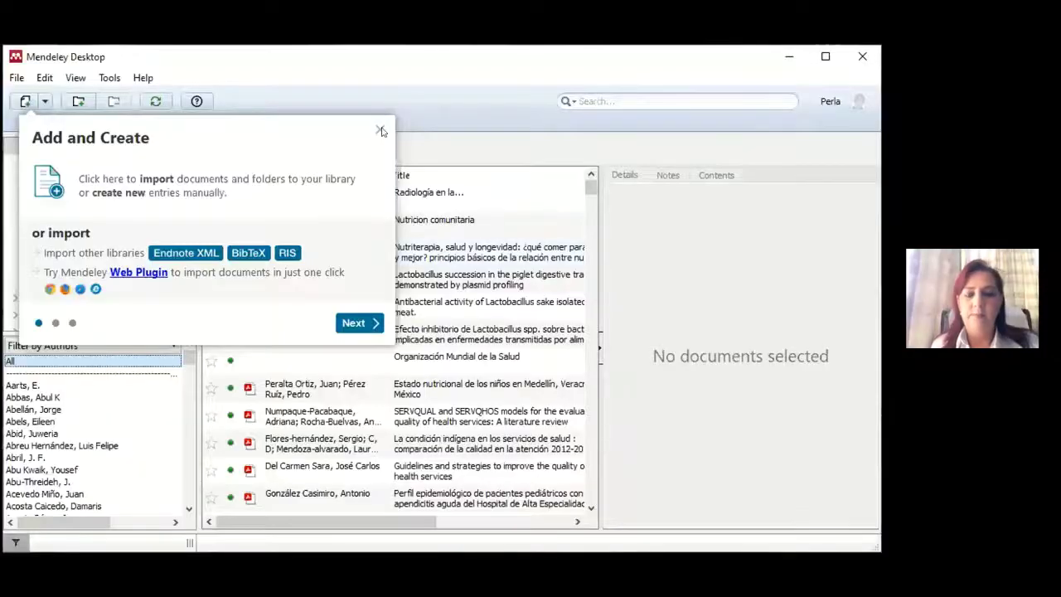
{"action": "left_click", "coordinate": [381, 130]}
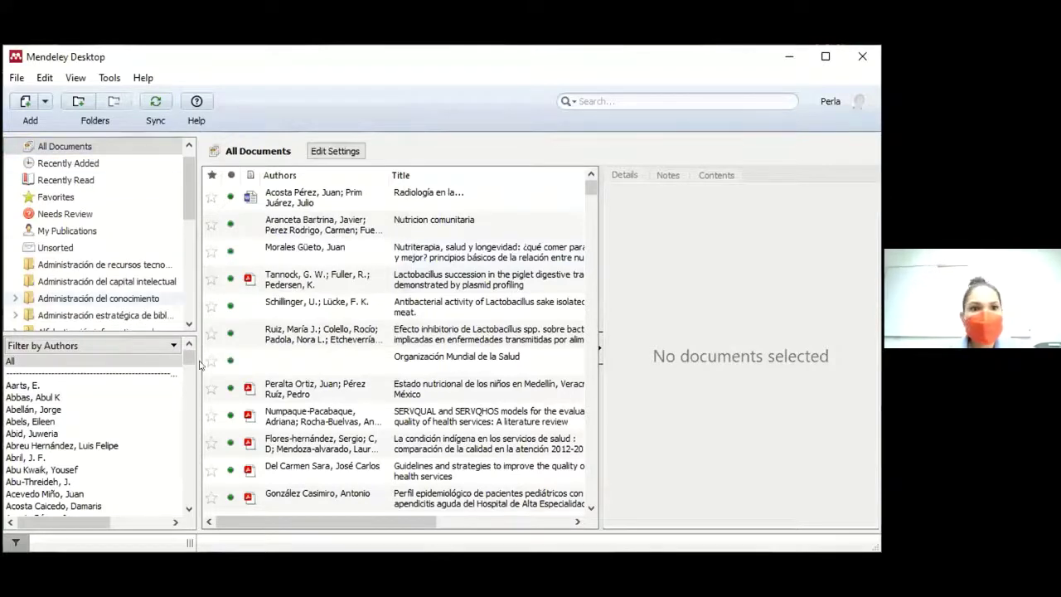
Step: Maximize Mendeley and look over the Tools menu, including the Word plugin, without choosing anything
{"action": "left_click", "coordinate": [824, 54]}
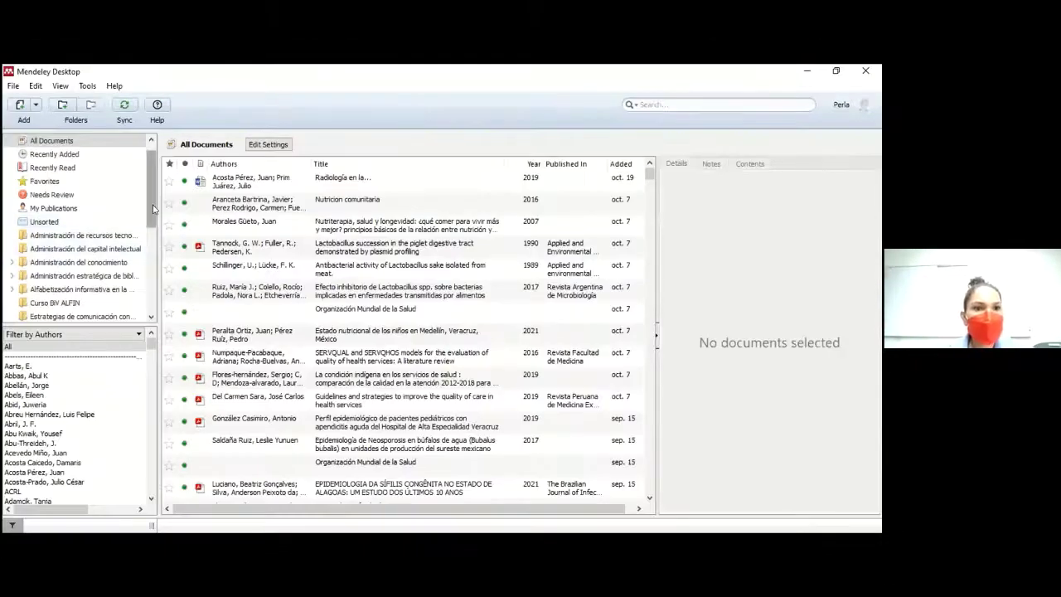
{"action": "left_click_drag", "start_coordinate": [153, 209], "coordinate": [147, 192]}
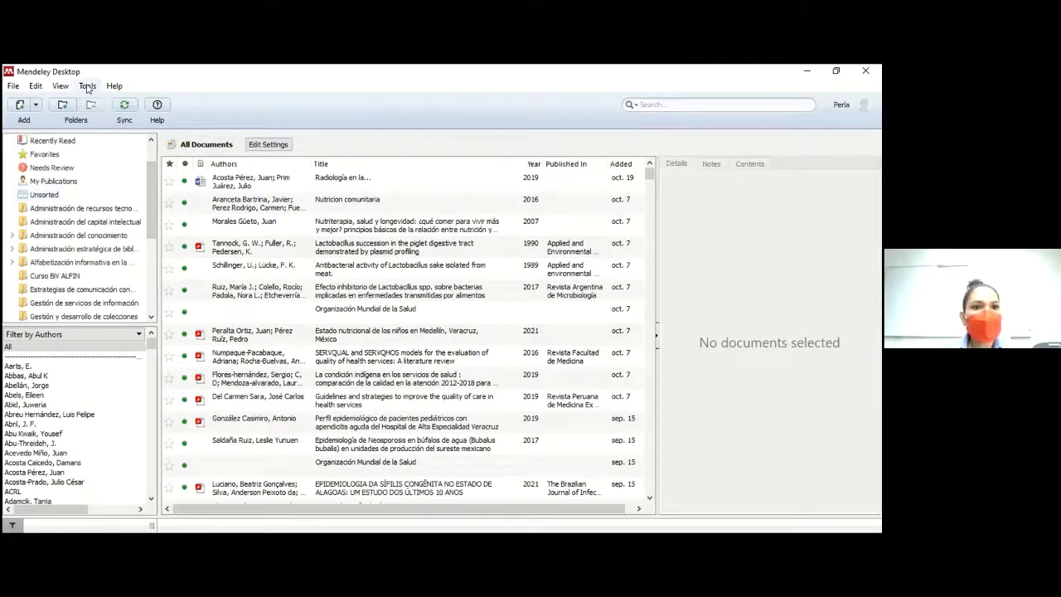
{"action": "left_click", "coordinate": [87, 86]}
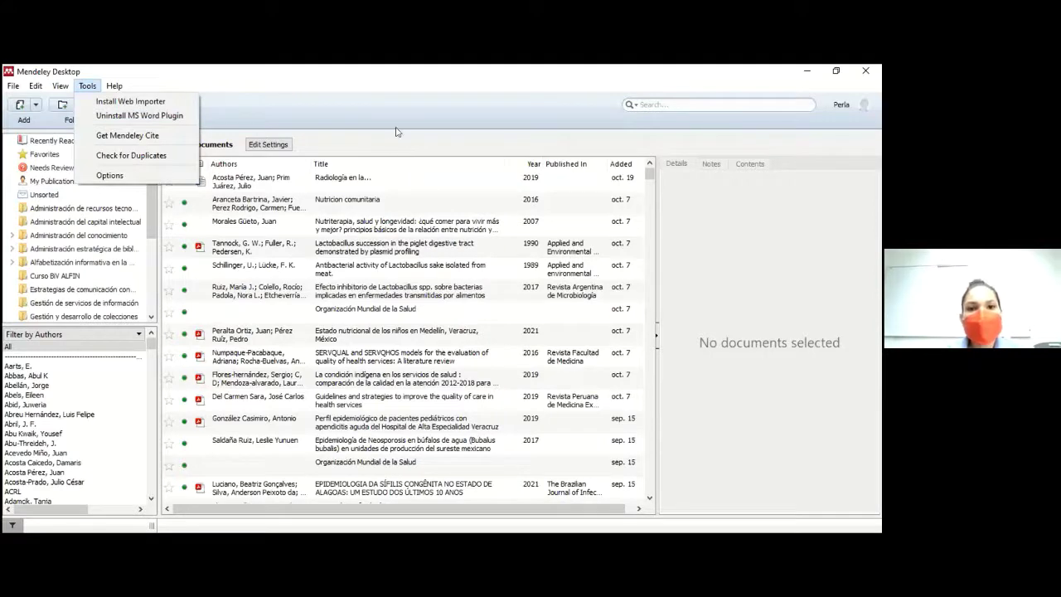
{"action": "left_click", "coordinate": [151, 223]}
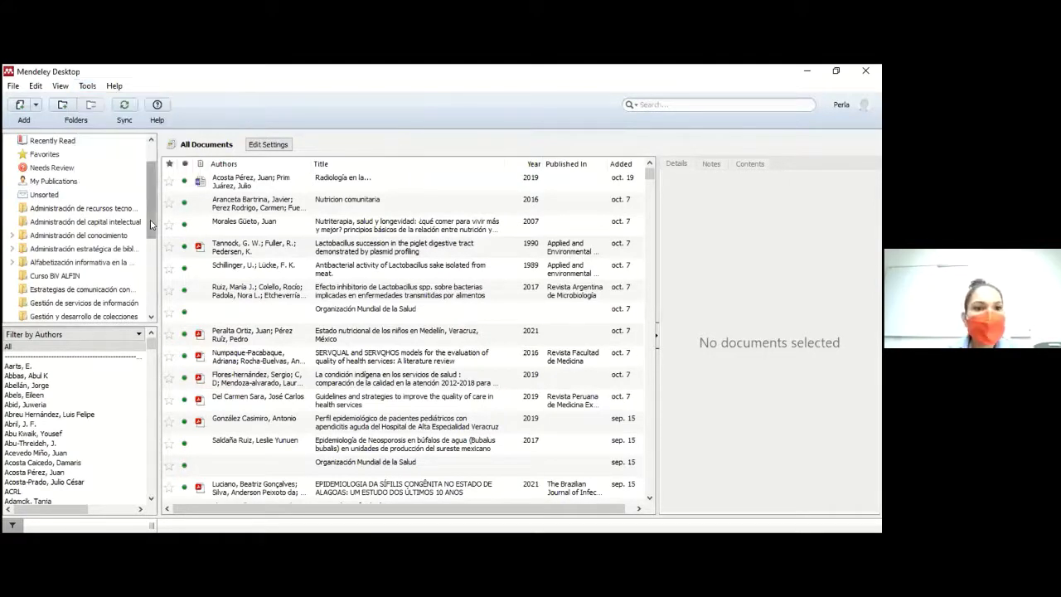
{"action": "left_click_drag", "start_coordinate": [150, 220], "coordinate": [141, 278]}
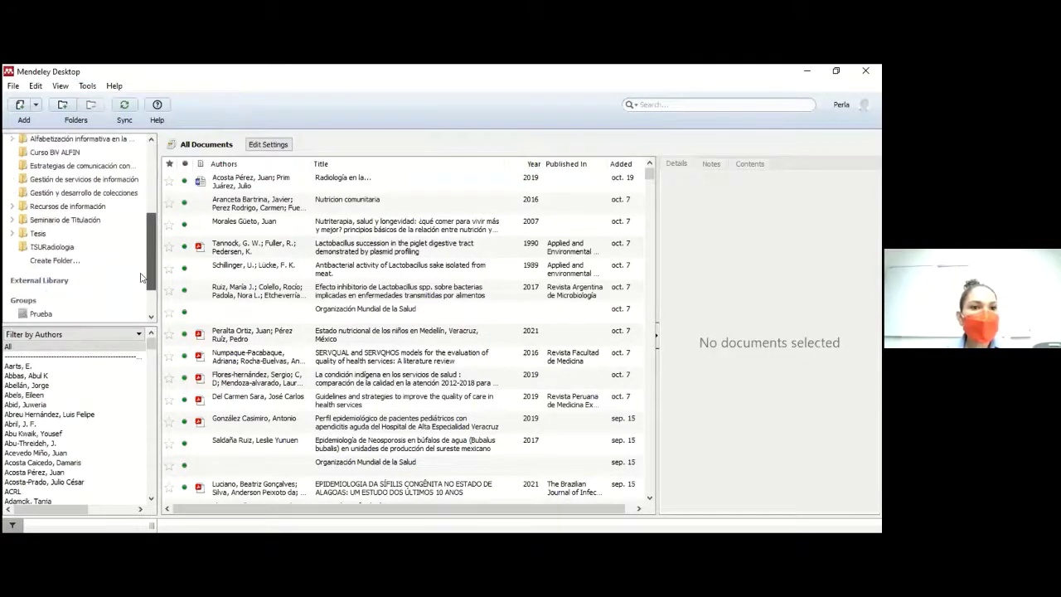
Step: Create a new library folder named Tutorías
{"action": "left_click", "coordinate": [55, 252]}
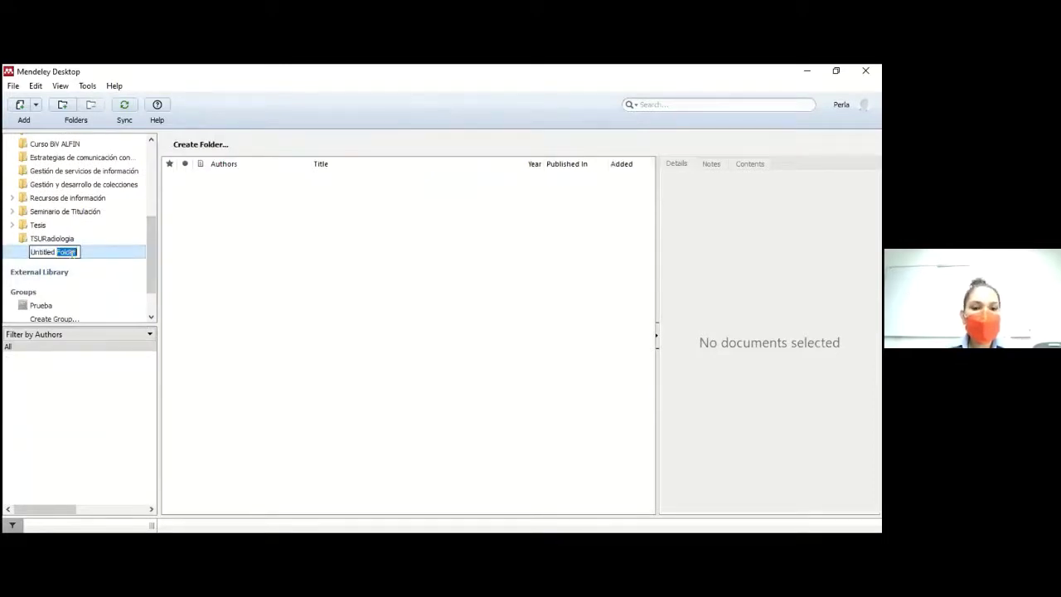
{"action": "key", "text": "BackSpace"}
{"action": "key", "text": "BackSpace"}
{"action": "key", "text": "BackSpace"}
{"action": "key", "text": "BackSpace"}
{"action": "key", "text": "BackSpace"}
{"action": "key", "text": "BackSpace"}
{"action": "key", "text": "BackSpace"}
{"action": "key", "text": "BackSpace"}
{"action": "key", "text": "BackSpace"}
{"action": "key", "text": "BackSpace"}
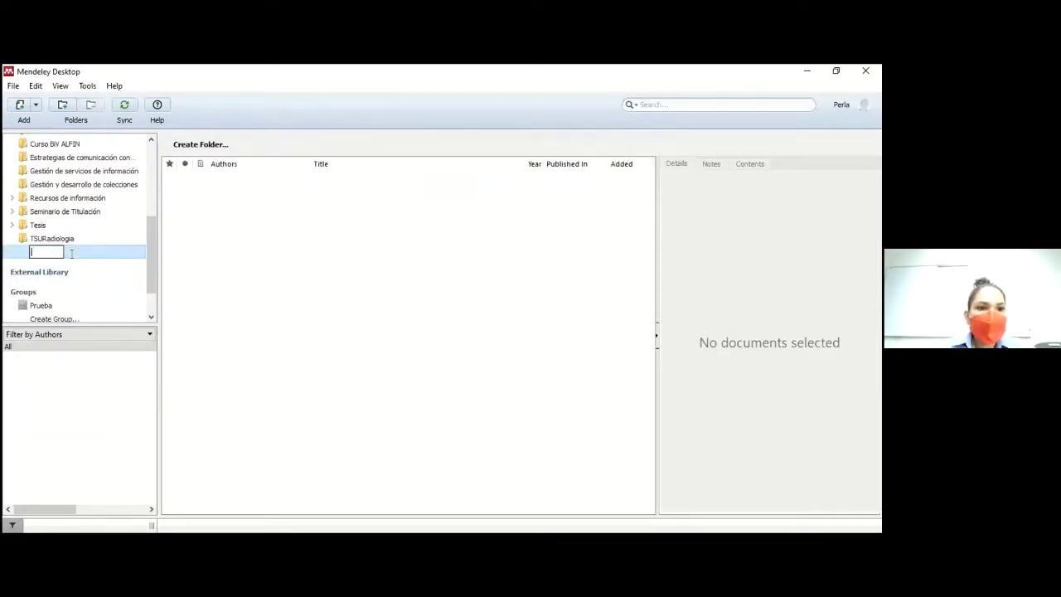
{"action": "type", "text": "Tutu"}
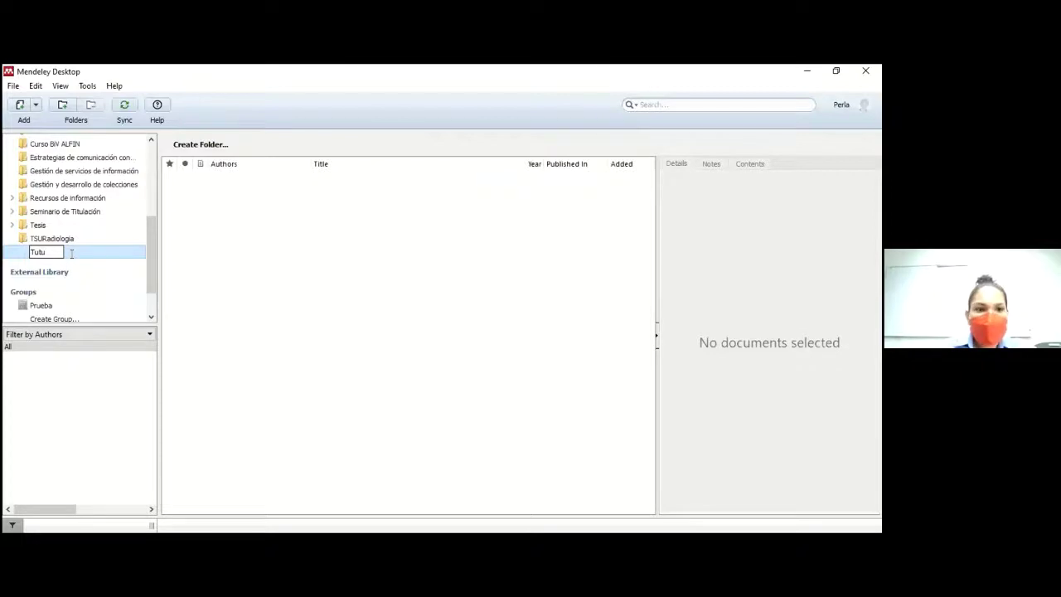
{"action": "key", "text": "BackSpace"}
{"action": "type", "text": "or"}
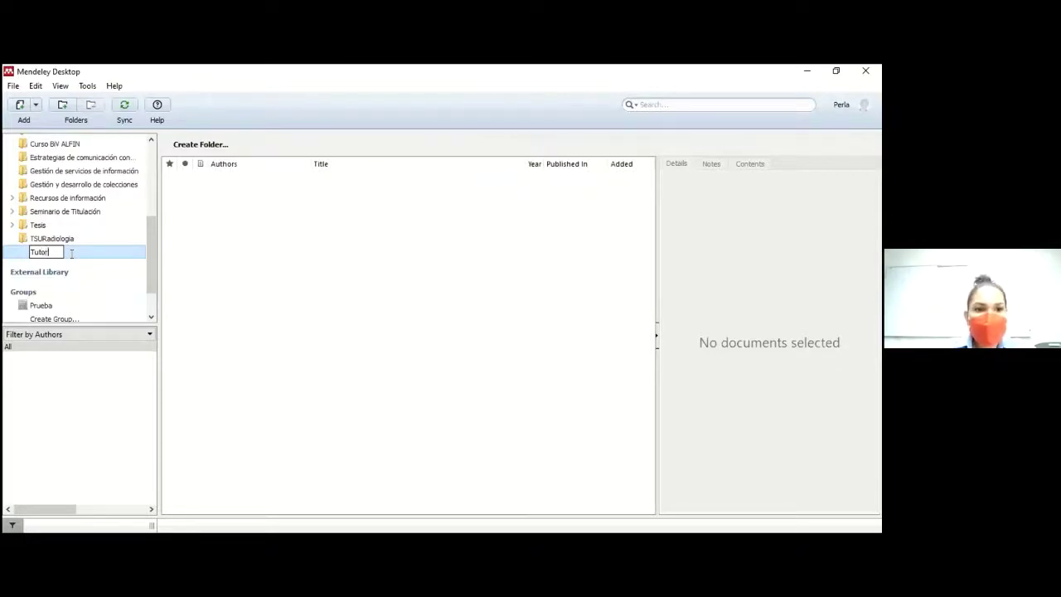
{"action": "type", "text": "iías"}
{"action": "key", "text": "Return"}
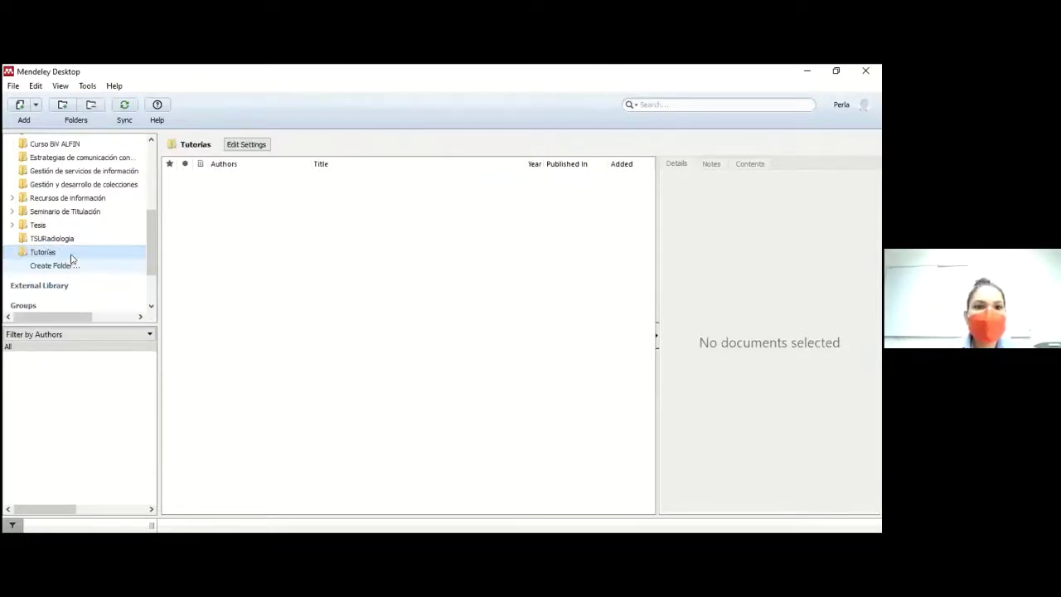
Step: Check the folder's Add options without choosing one, then switch to a blank Word document
{"action": "right_click", "coordinate": [294, 254]}
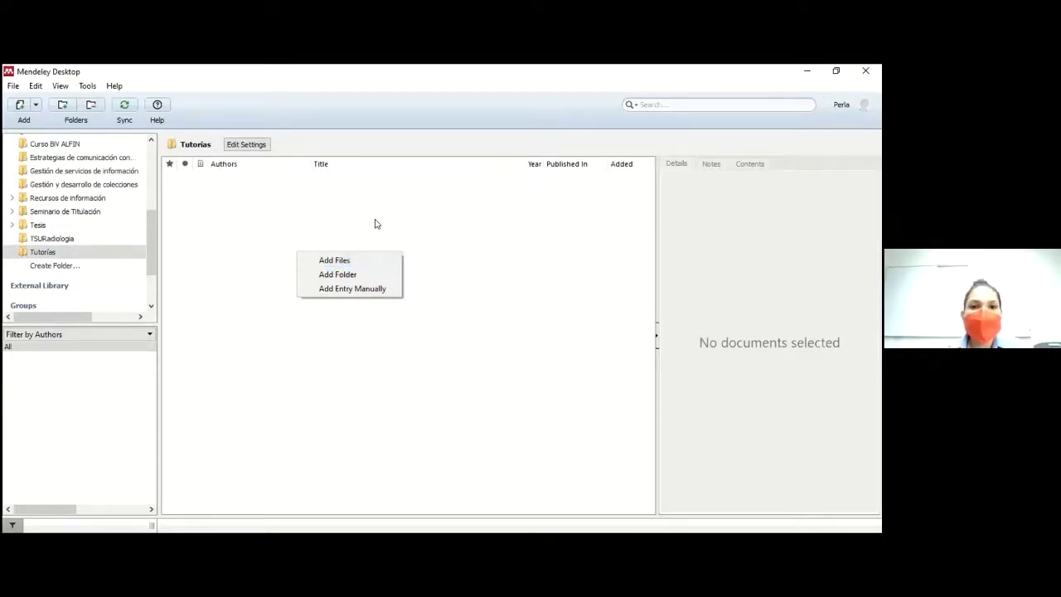
{"action": "left_click", "coordinate": [375, 224]}
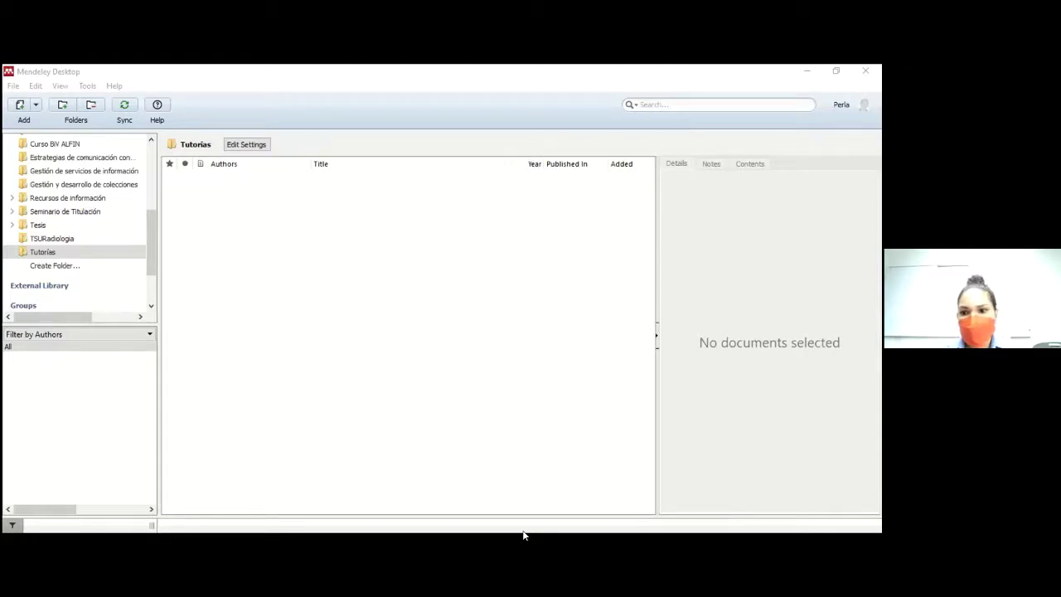
{"action": "left_click", "coordinate": [523, 536]}
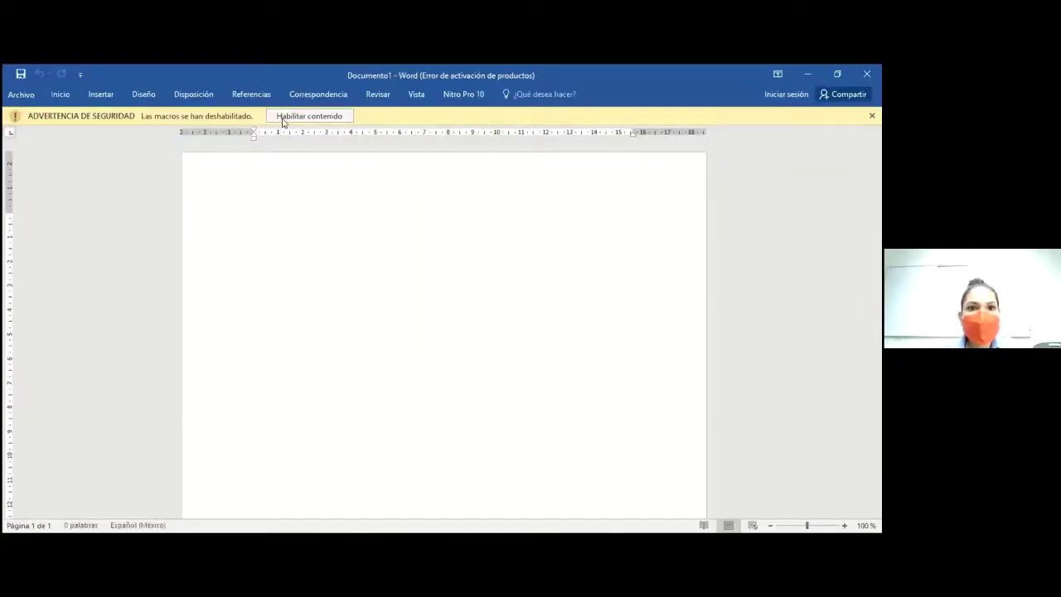
Step: Enable macros and set the Mendeley citation style to American Psychological Association 7th edition
{"action": "left_click", "coordinate": [283, 121]}
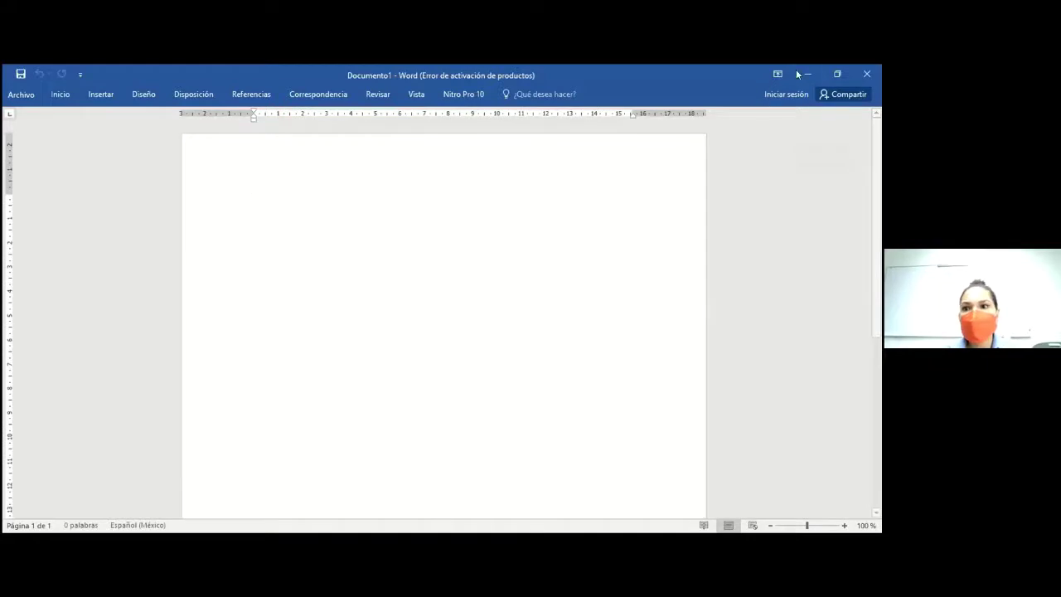
{"action": "left_click", "coordinate": [835, 73]}
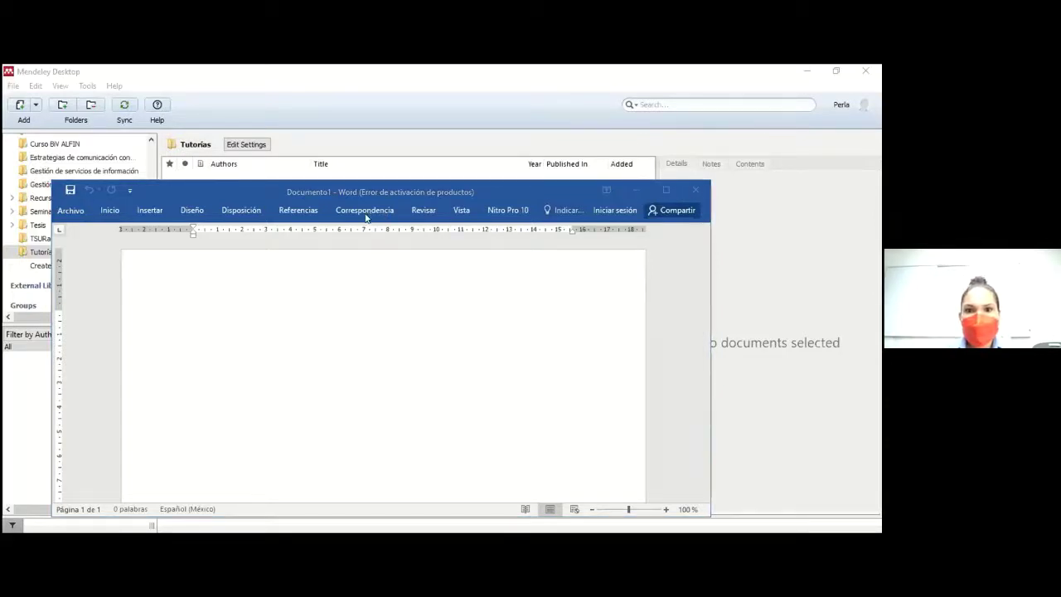
{"action": "left_click", "coordinate": [294, 214]}
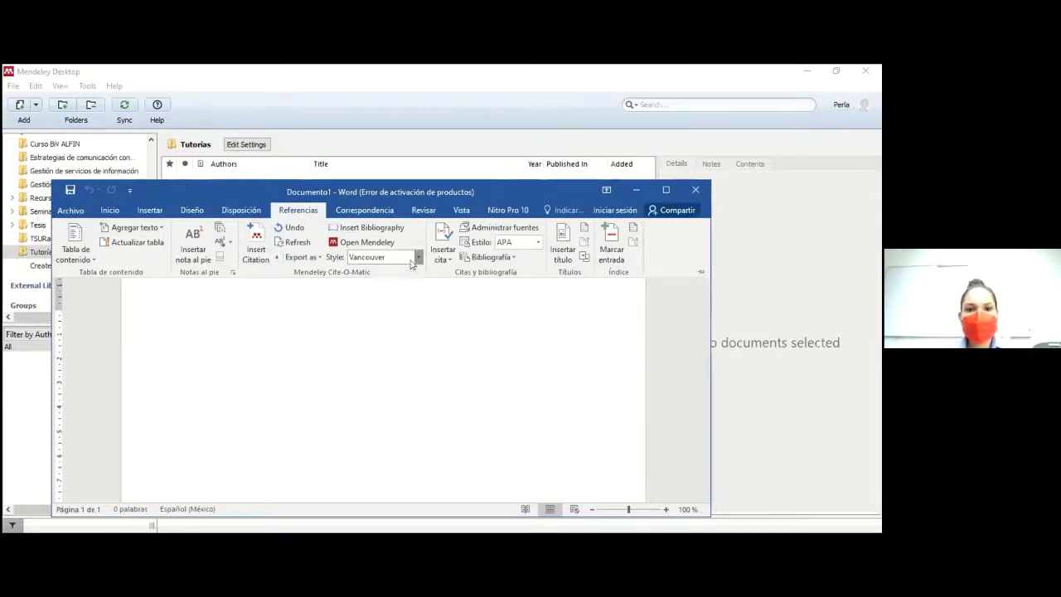
{"action": "left_click", "coordinate": [417, 258]}
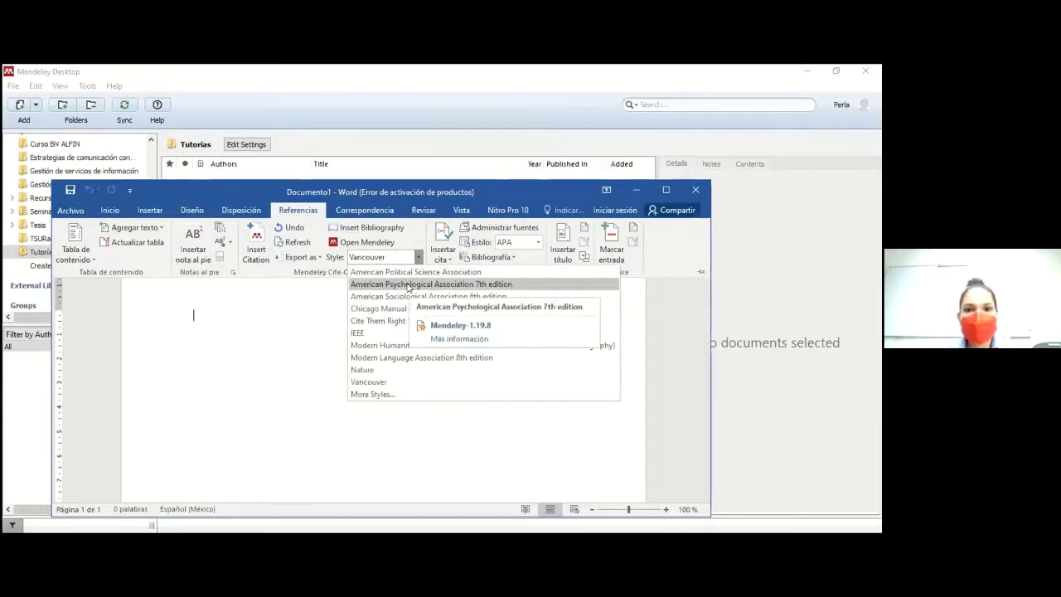
{"action": "left_click", "coordinate": [531, 286]}
{"action": "key", "text": "Return"}
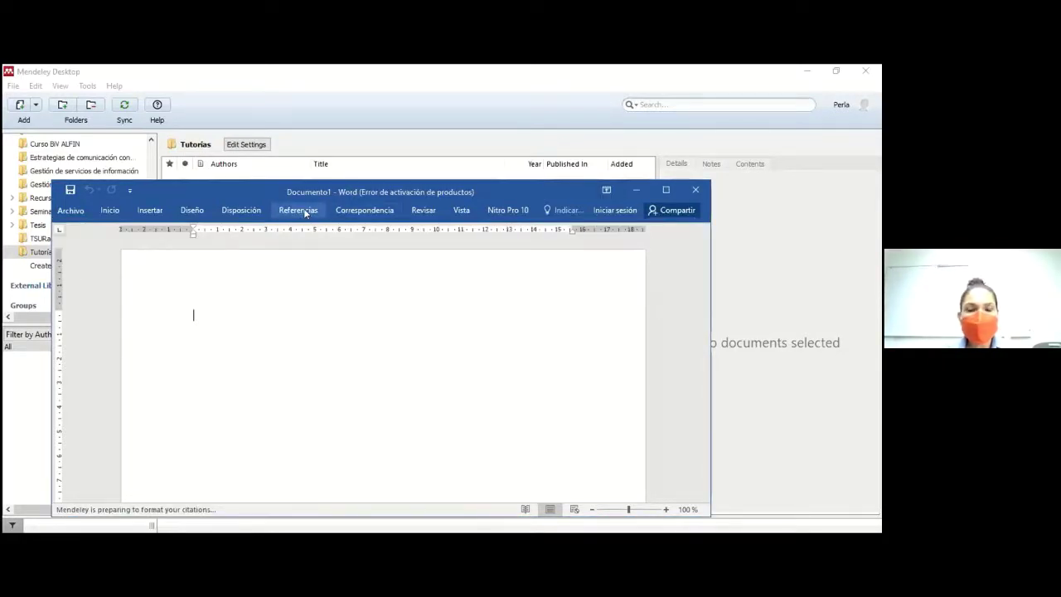
Step: Type the placeholder line 'jshdhdd' on the page
{"action": "left_click", "coordinate": [298, 210]}
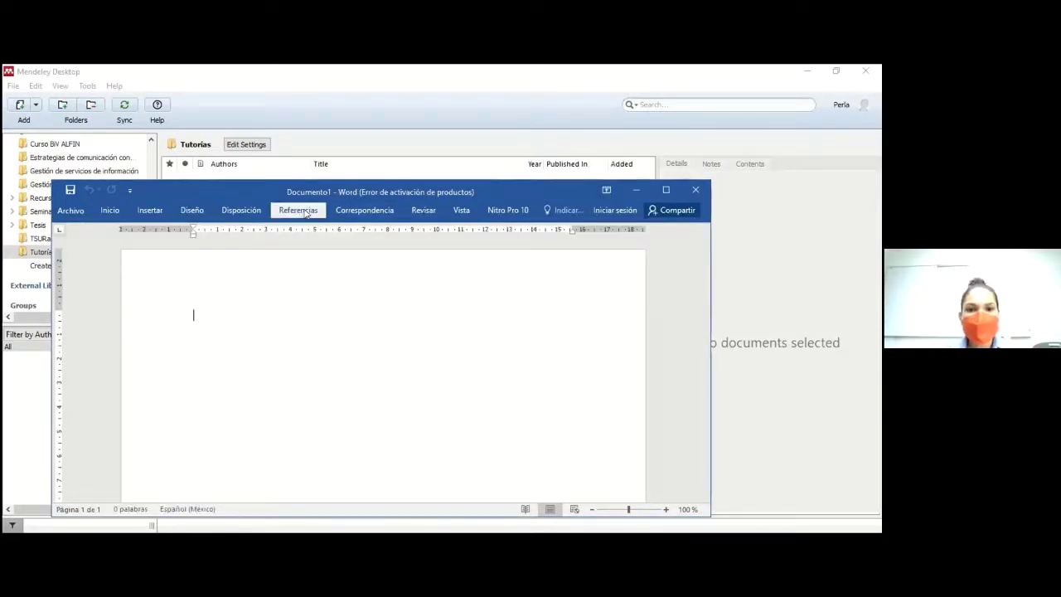
{"action": "left_click", "coordinate": [259, 325]}
{"action": "type", "text": "jshdhddhdh"}
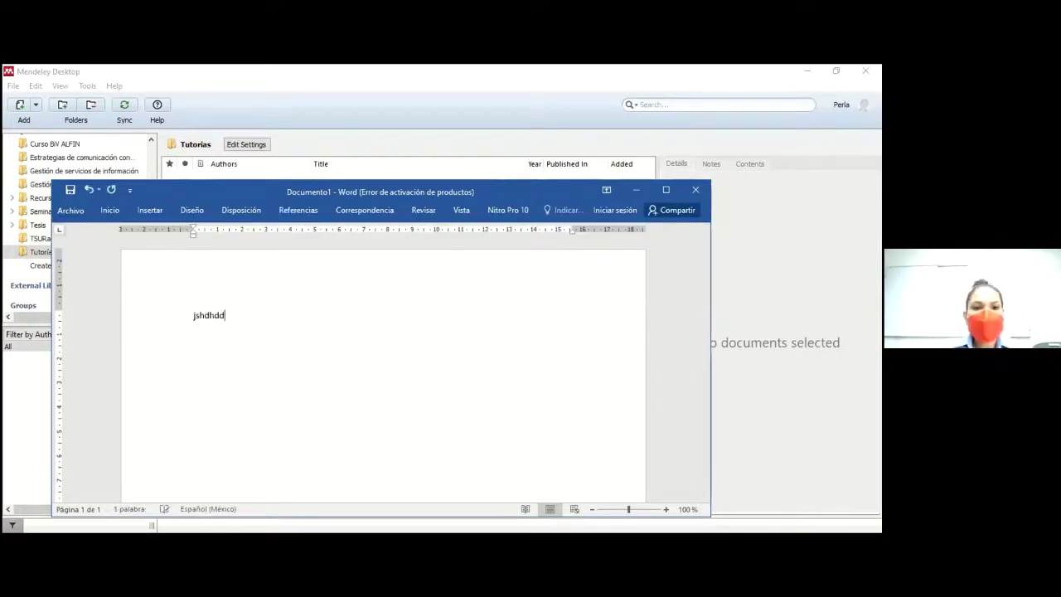
{"action": "left_click", "coordinate": [306, 214]}
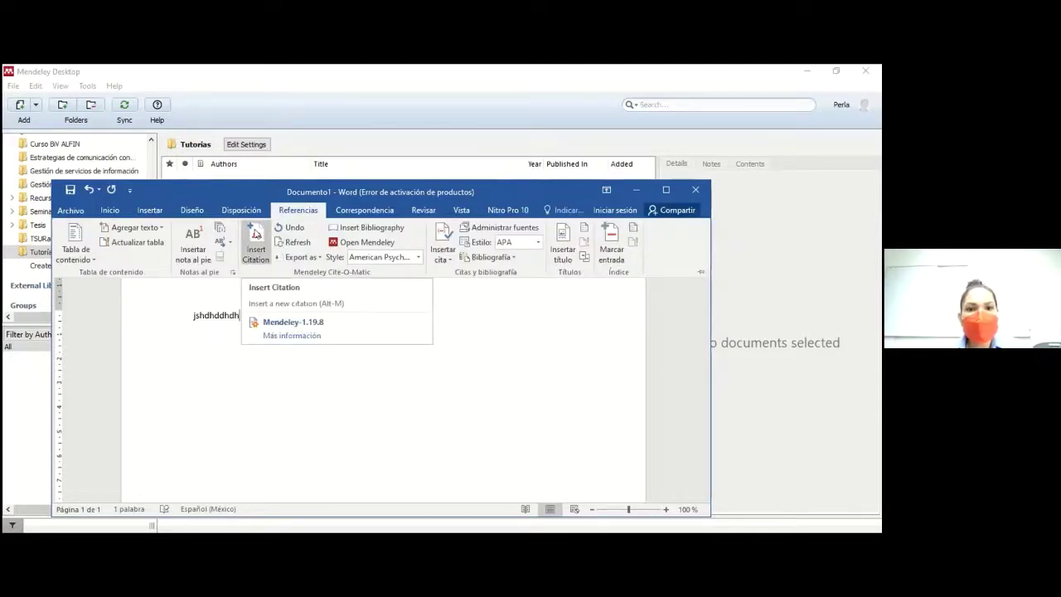
Step: Cite Reyes-Morales et al., 2013 from the Tesis > TSURadiologia folder after the first line
{"action": "left_click", "coordinate": [256, 235]}
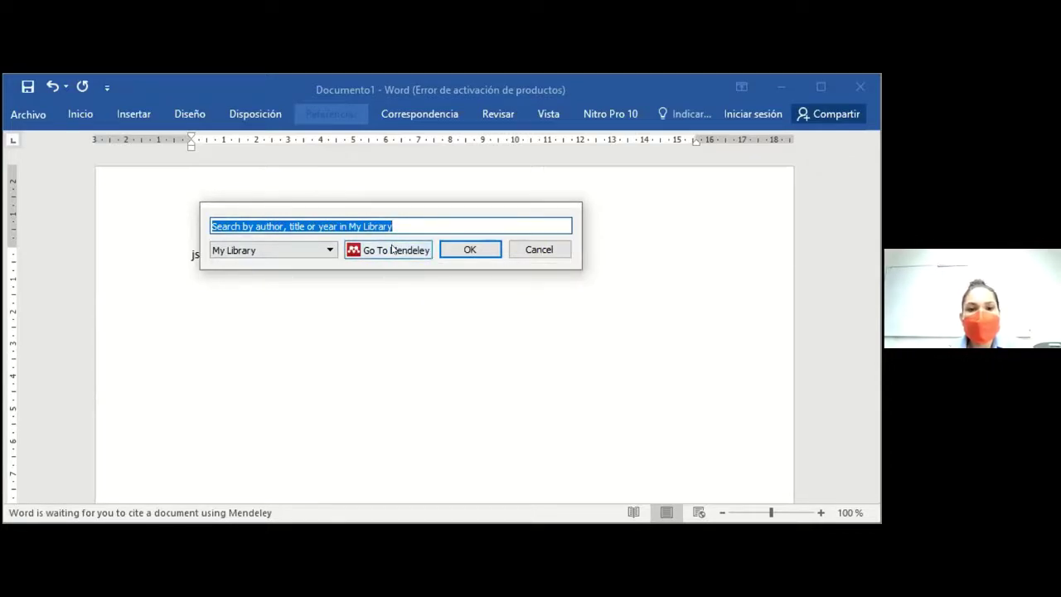
{"action": "left_click", "coordinate": [392, 250]}
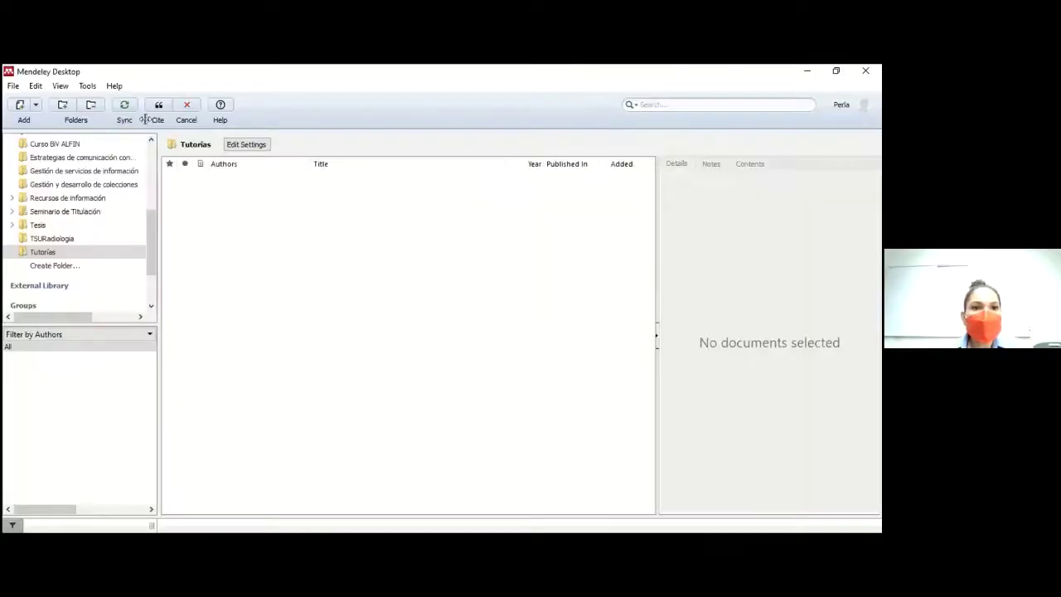
{"action": "left_click", "coordinate": [37, 223]}
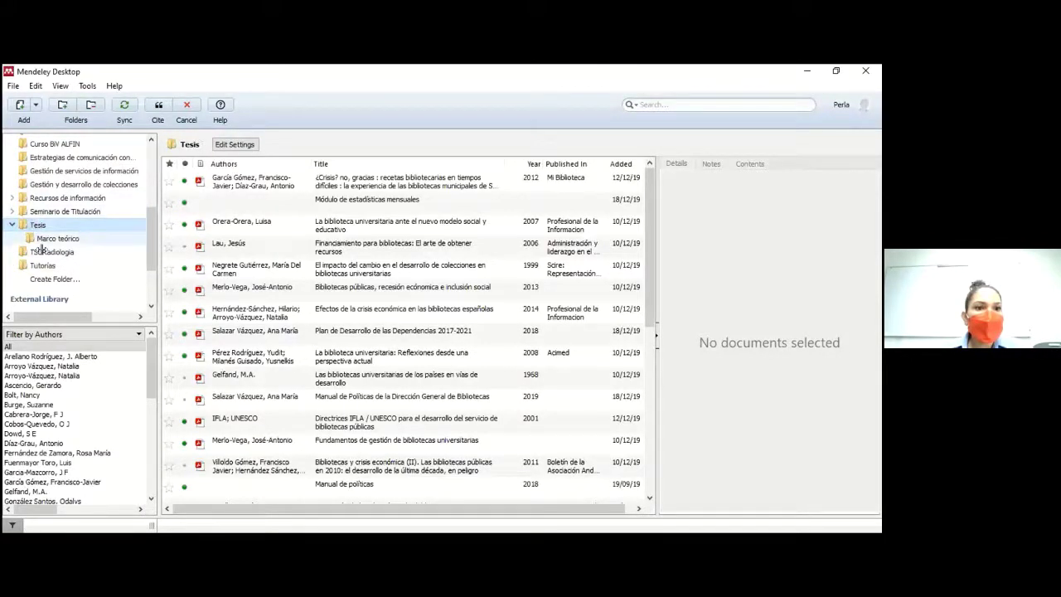
{"action": "left_click", "coordinate": [41, 251]}
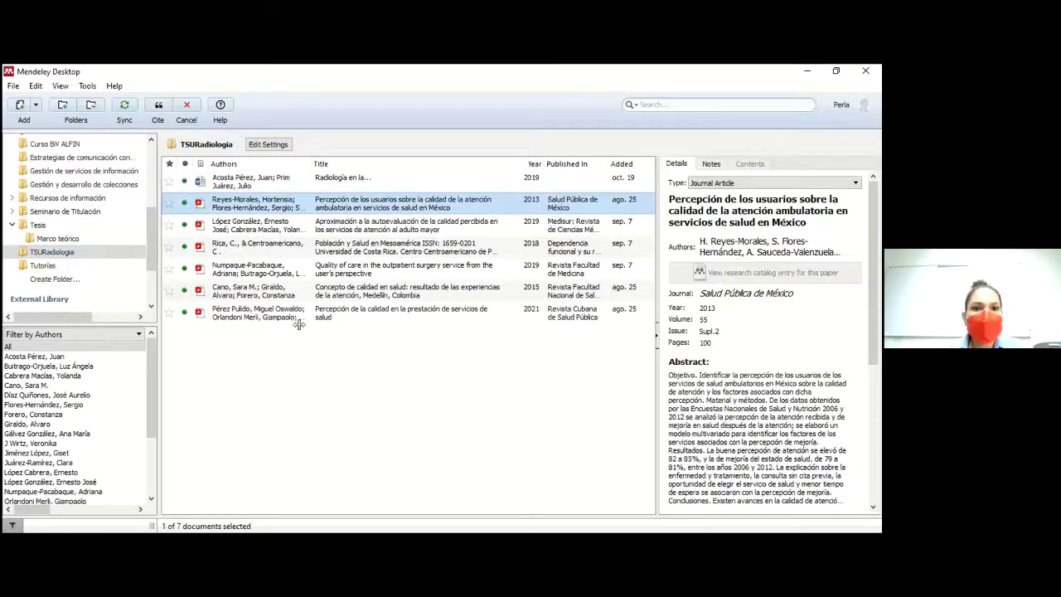
{"action": "key", "text": "Return"}
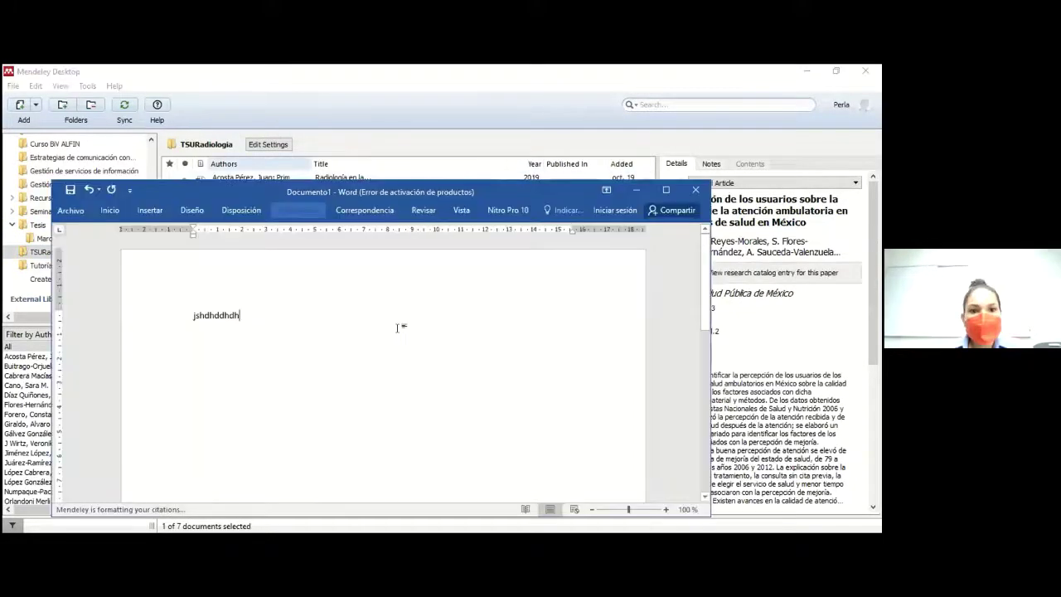
Step: Add the line 'hsdfjhdhdhf' and cite López González et al., 2019 after it
{"action": "key", "text": "Return"}
{"action": "type", "text": "hsdfjhdhdhfjd"}
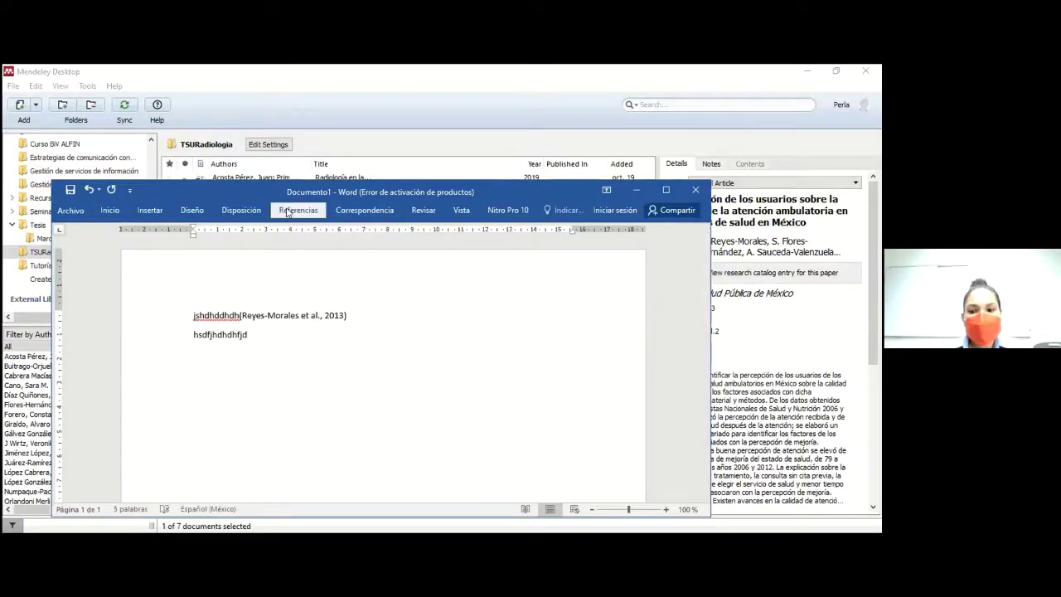
{"action": "left_click", "coordinate": [298, 209]}
{"action": "left_click", "coordinate": [254, 242]}
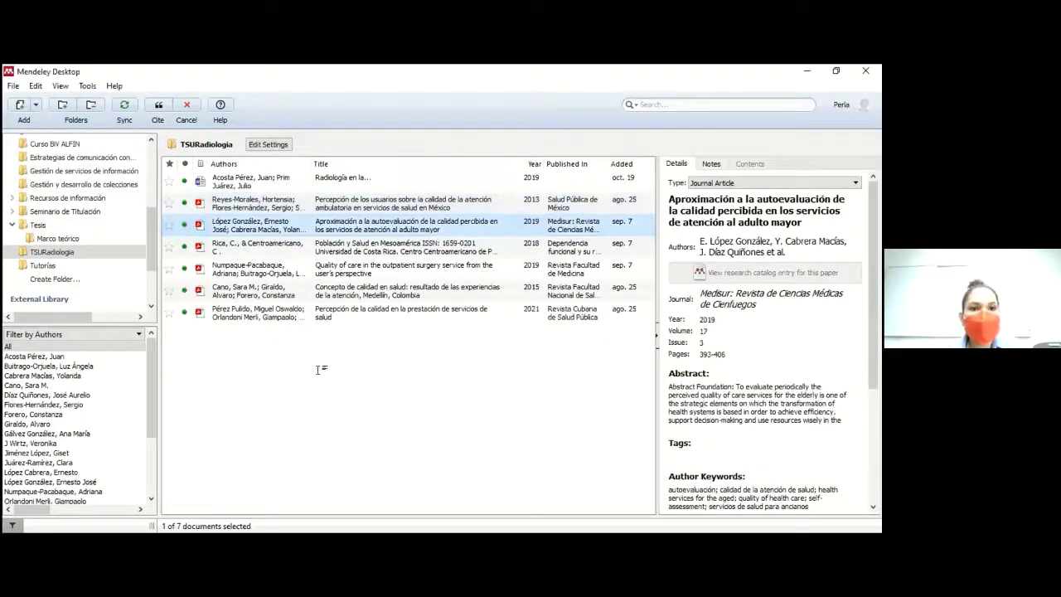
{"action": "left_click", "coordinate": [156, 106]}
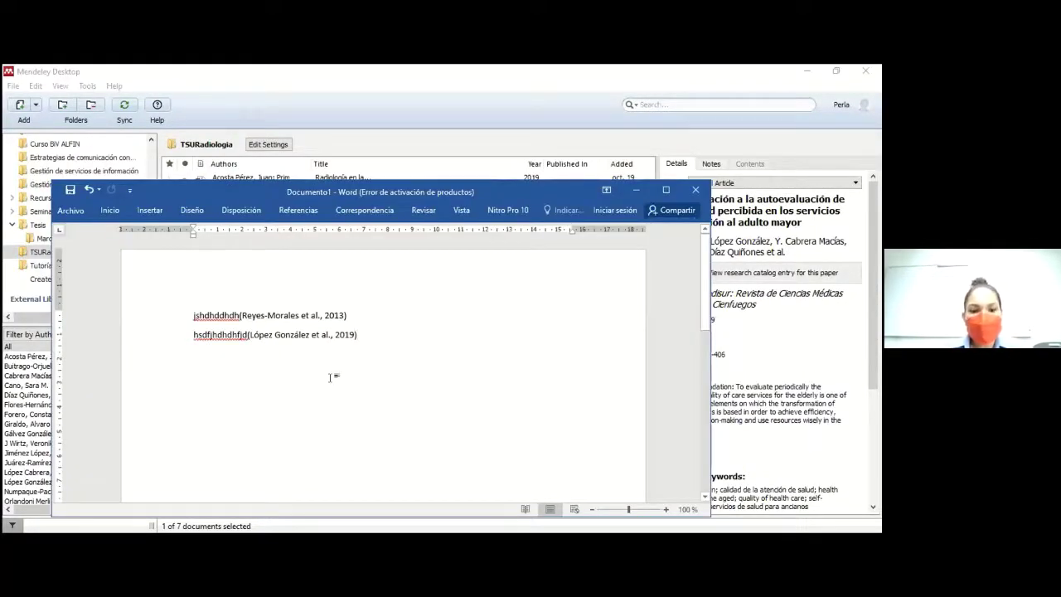
{"action": "key", "text": "Return"}
{"action": "key", "text": "Return"}
Step: Type the 'Referencias' heading and start a new line below it
{"action": "type", "text": "Referenbcia"}
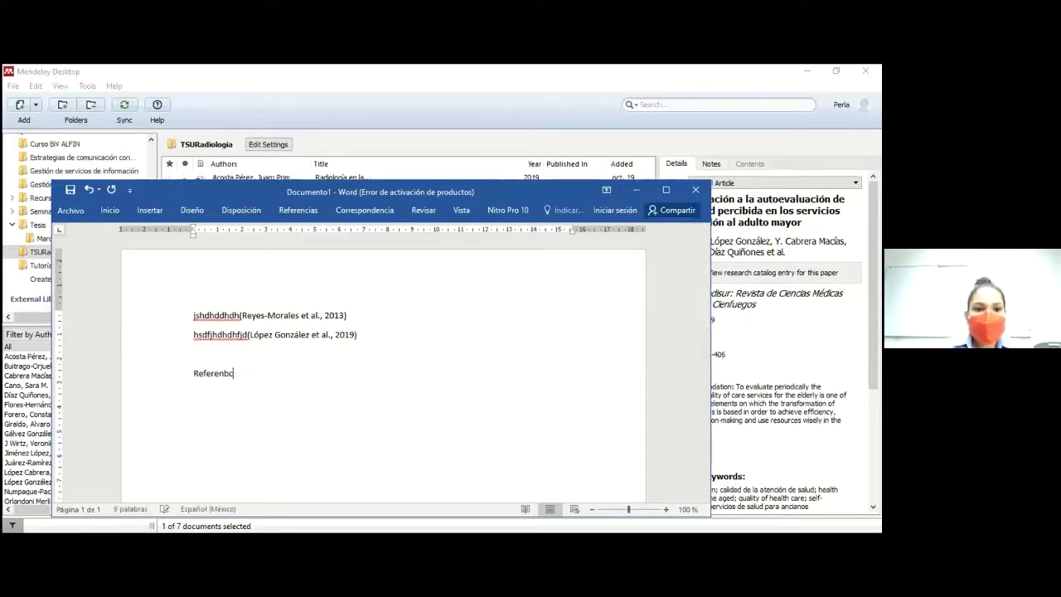
{"action": "key", "text": "BackSpace"}
{"action": "key", "text": "BackSpace"}
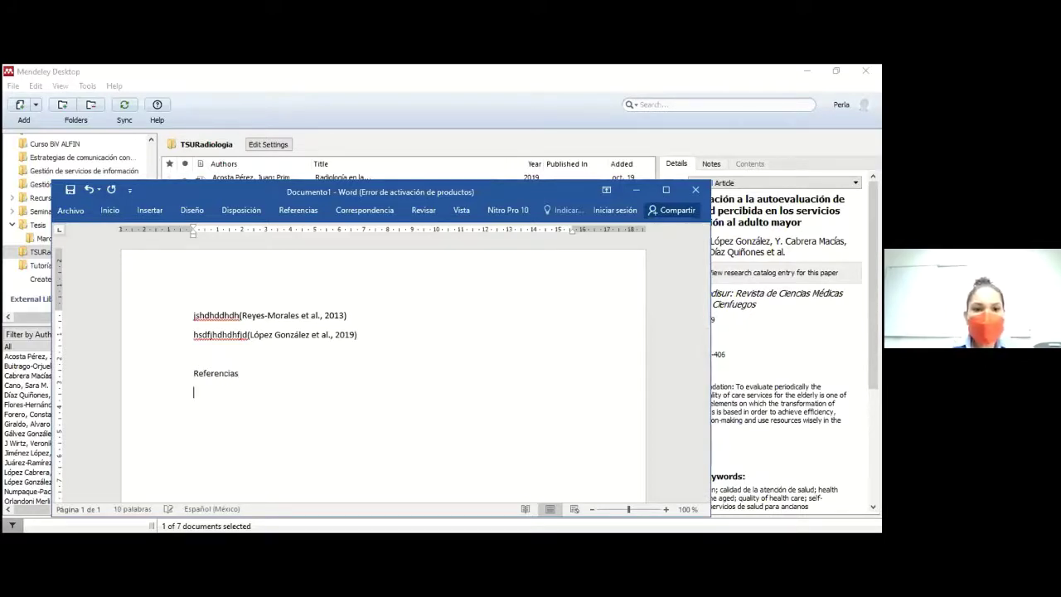
{"action": "key", "text": "Return"}
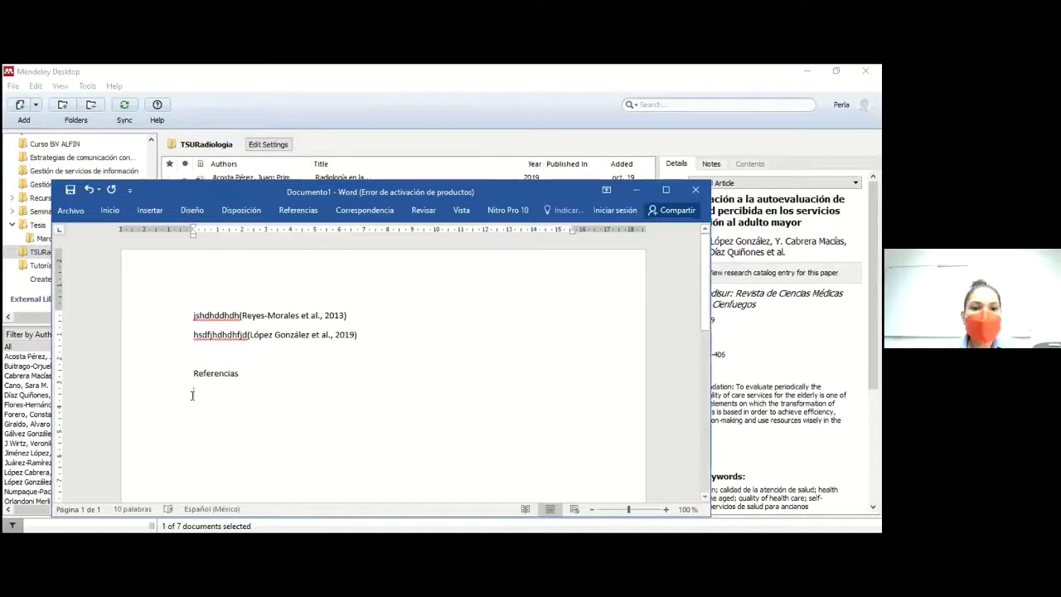
Step: Insert the Mendeley bibliography of the two cited papers under Referencias
{"action": "left_click", "coordinate": [316, 212]}
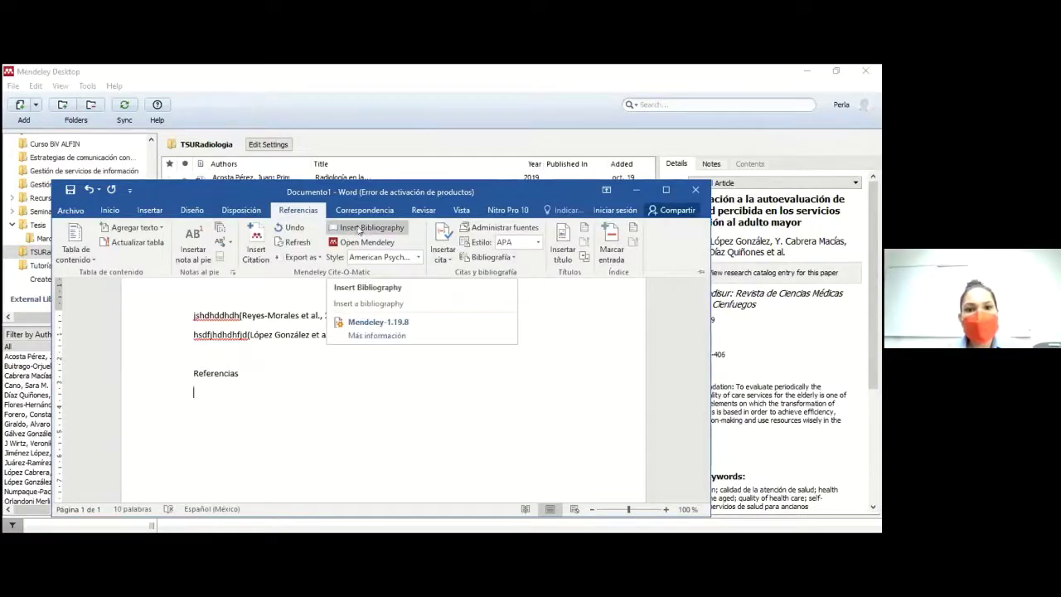
{"action": "left_click", "coordinate": [360, 228]}
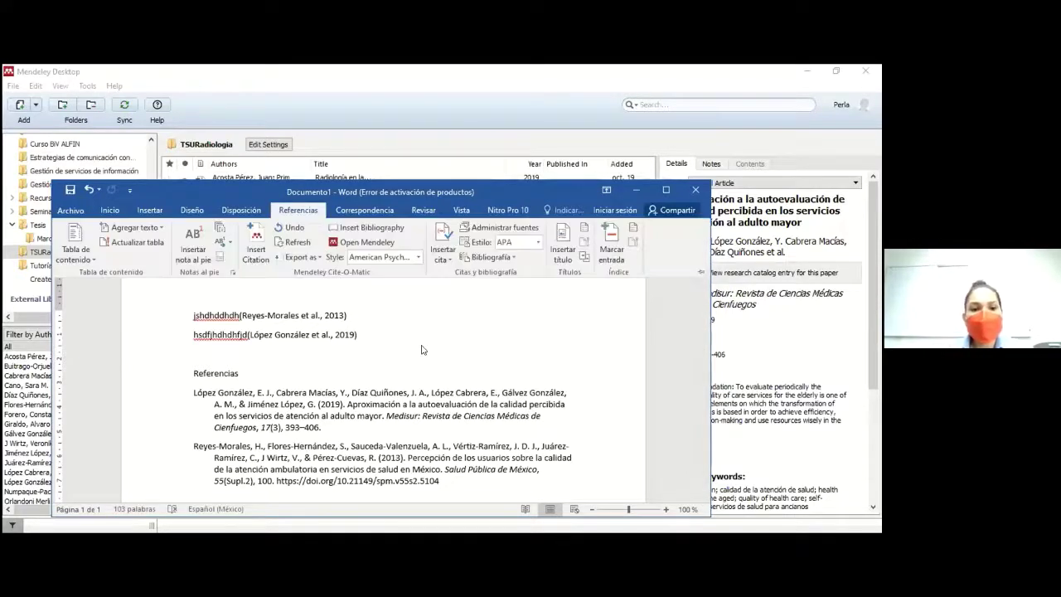
{"action": "left_click", "coordinate": [418, 258]}
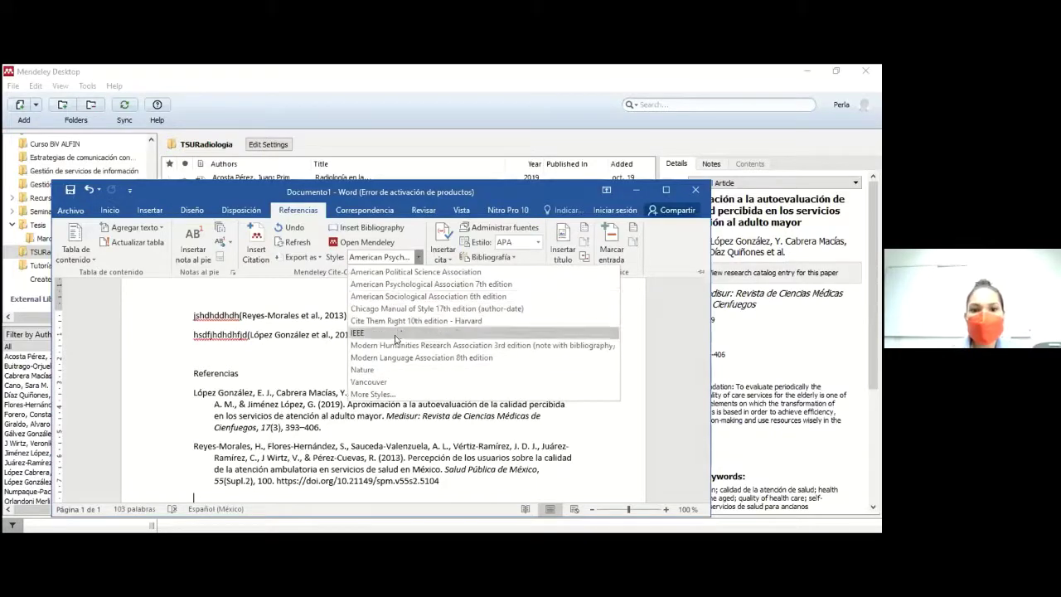
Step: Switch to Vancouver style, add a line of text, and cite Numpaque-Pacabaque 2019 from Mendeley
{"action": "left_click", "coordinate": [385, 382]}
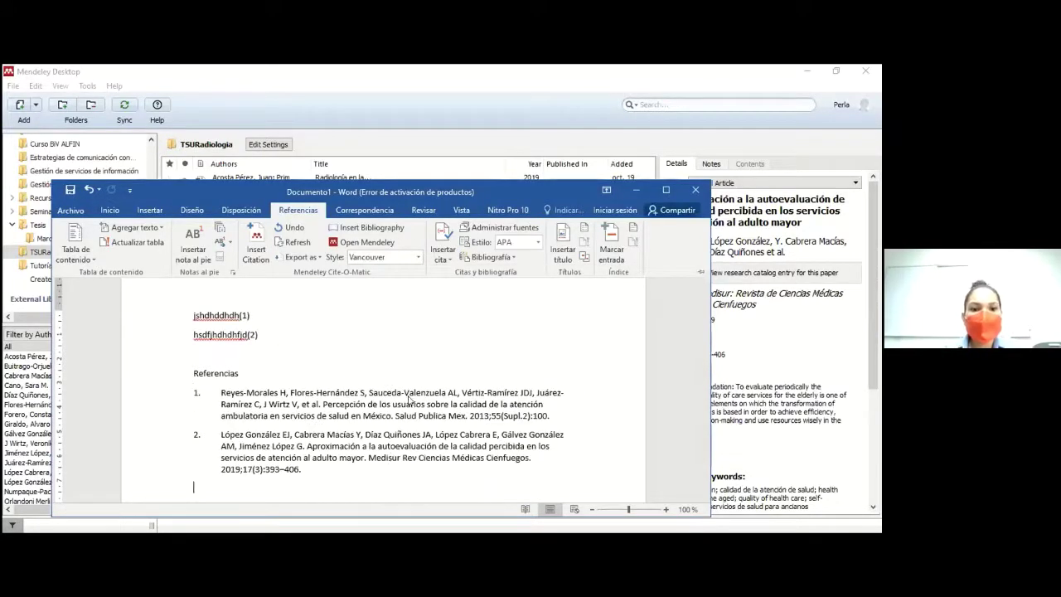
{"action": "left_click", "coordinate": [270, 337]}
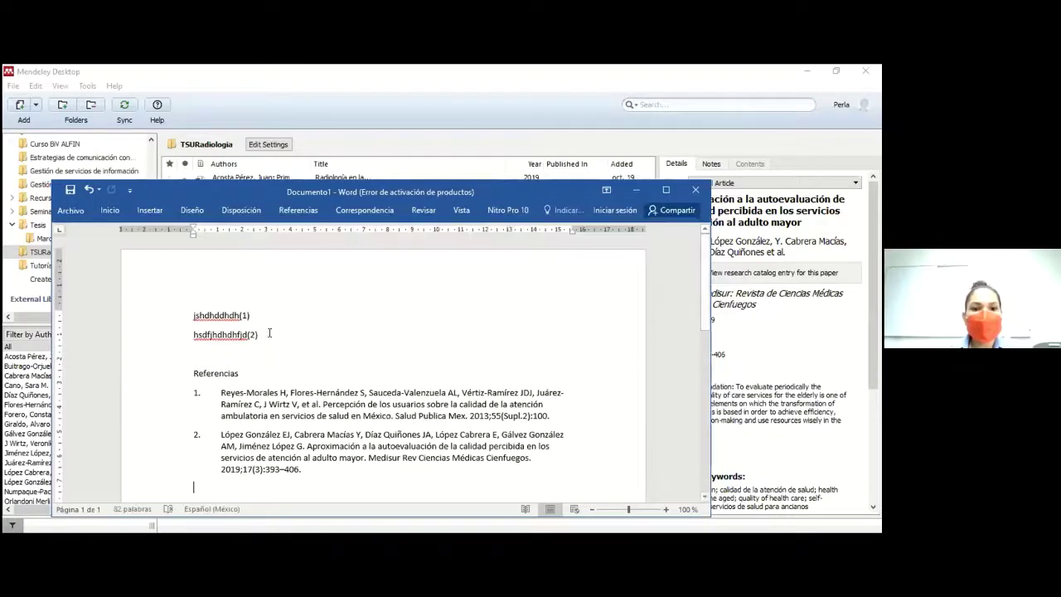
{"action": "type", "text": "jsssdddsdshd"}
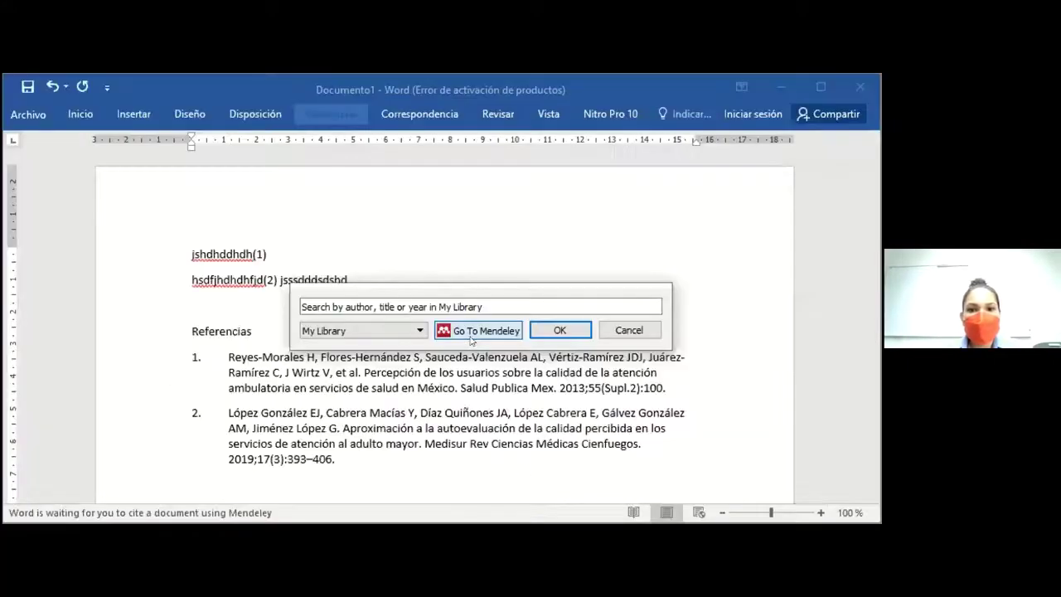
{"action": "left_click", "coordinate": [472, 331]}
{"action": "left_click", "coordinate": [249, 268]}
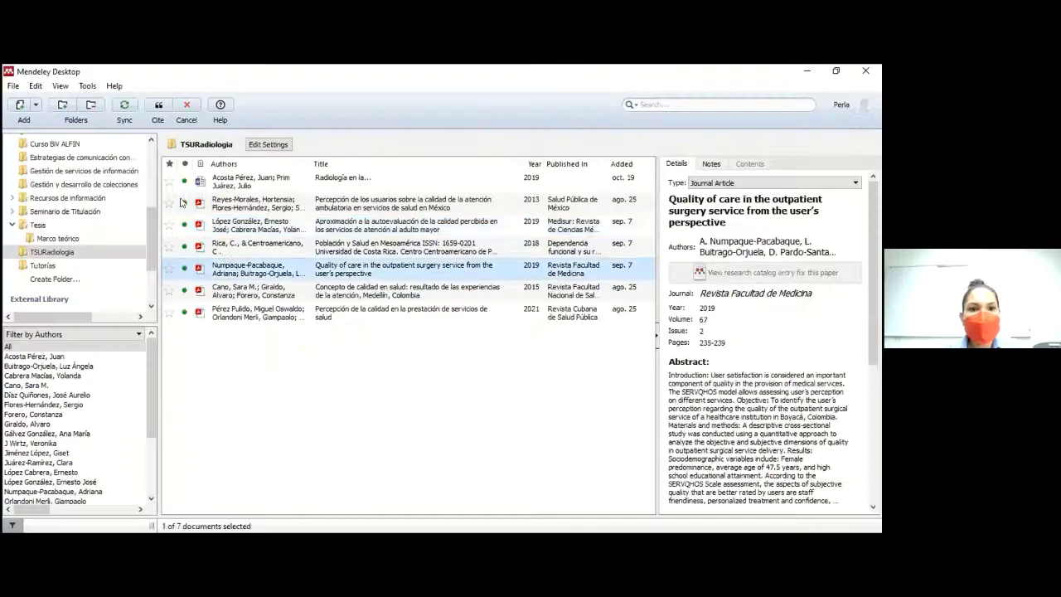
{"action": "left_click", "coordinate": [159, 106]}
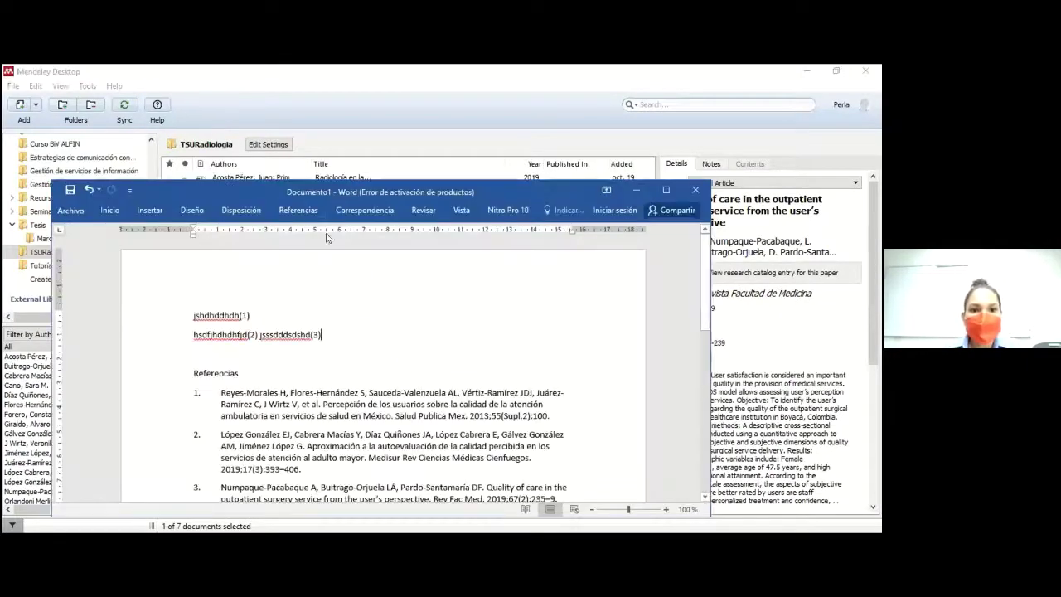
Step: Switch the citation style back to APA 7th edition and maximize the Word window
{"action": "left_click", "coordinate": [303, 212]}
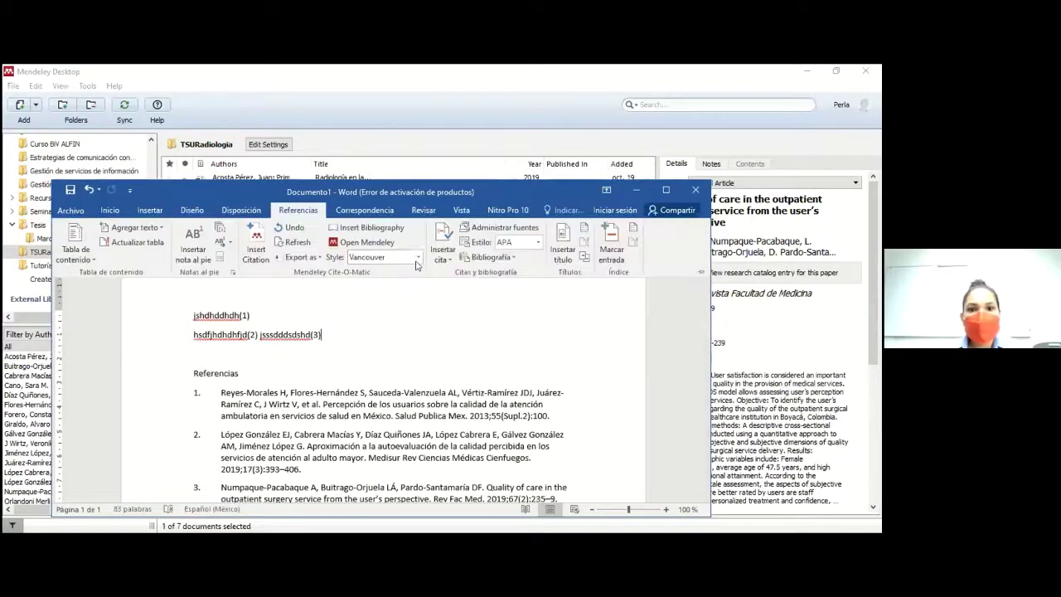
{"action": "left_click", "coordinate": [417, 258]}
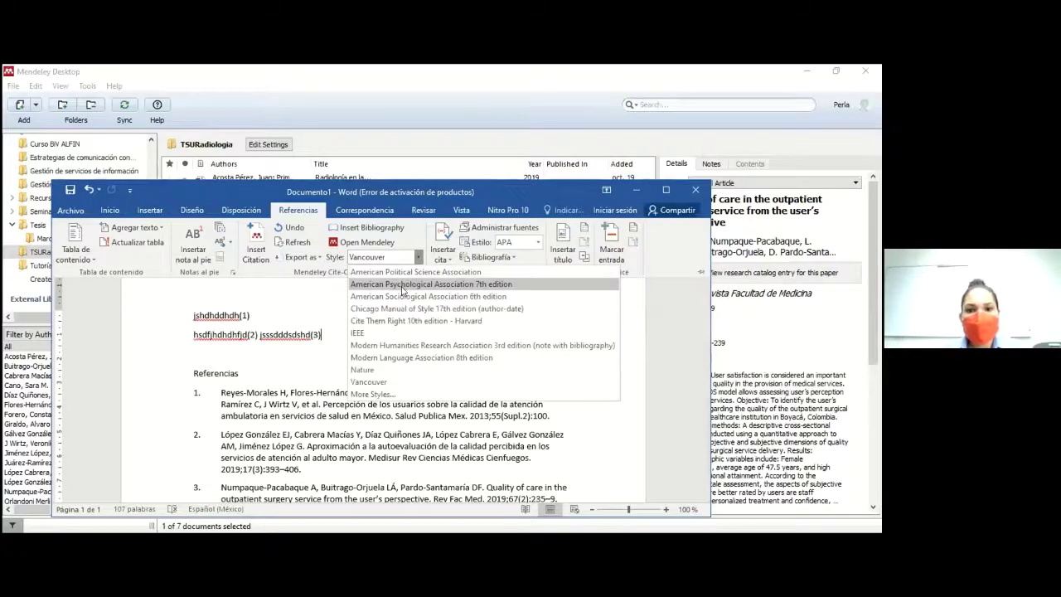
{"action": "left_click", "coordinate": [402, 286]}
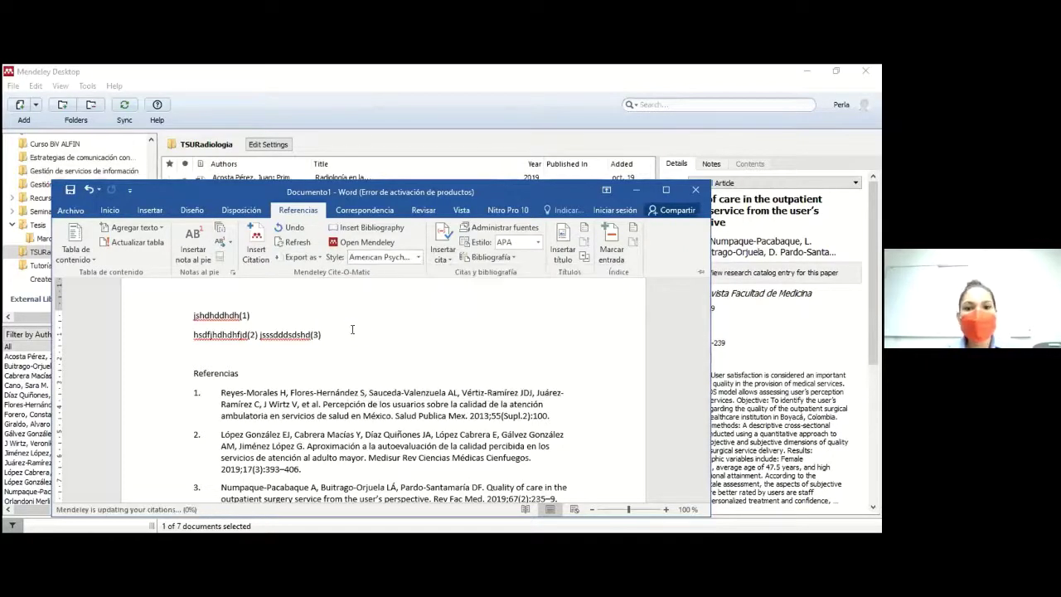
{"action": "left_click", "coordinate": [664, 190]}
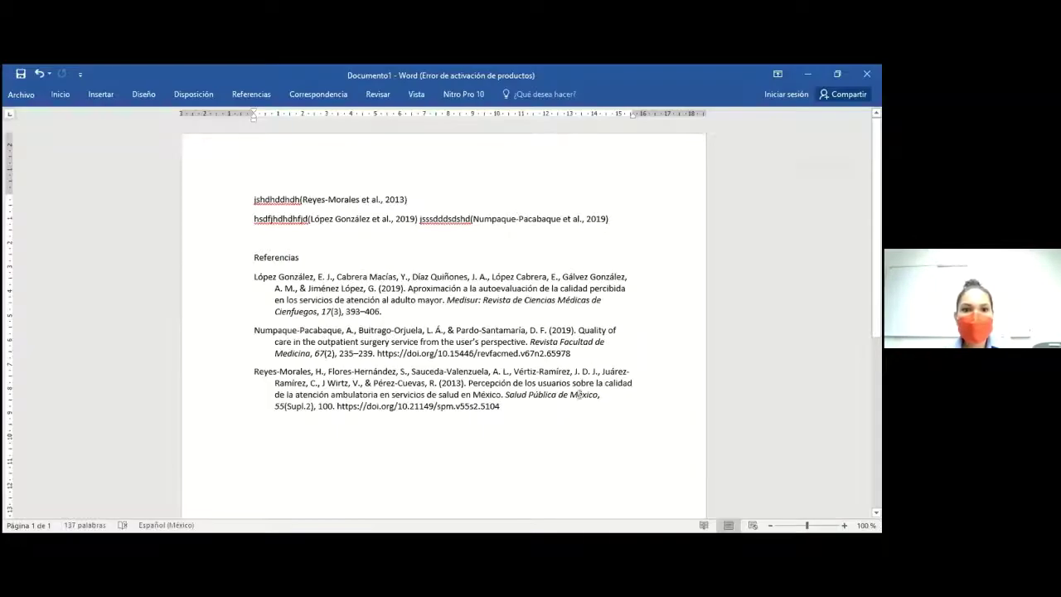